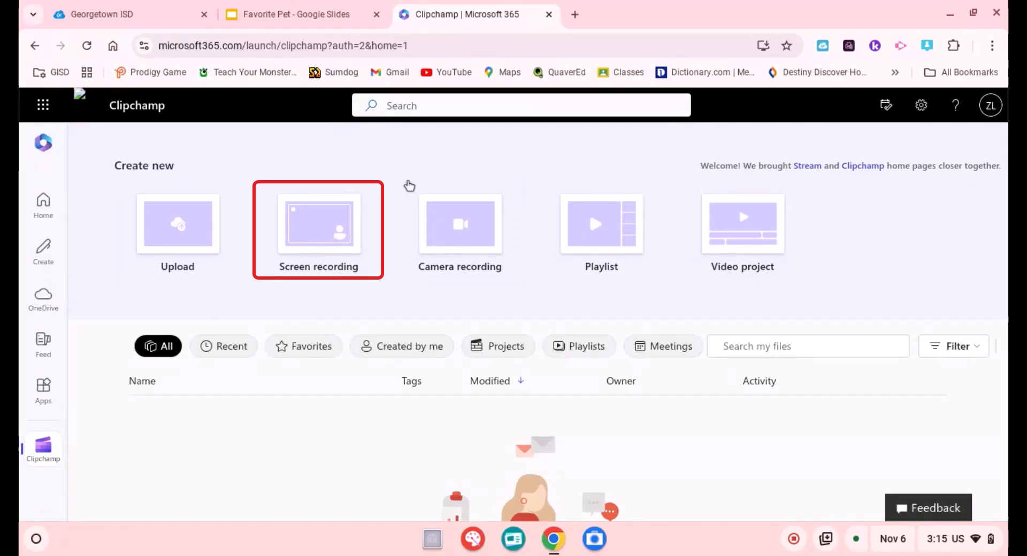
Set up a new screen recording with the camera turned off and the microphone left on
{"action": "left_click", "coordinate": [326, 231]}
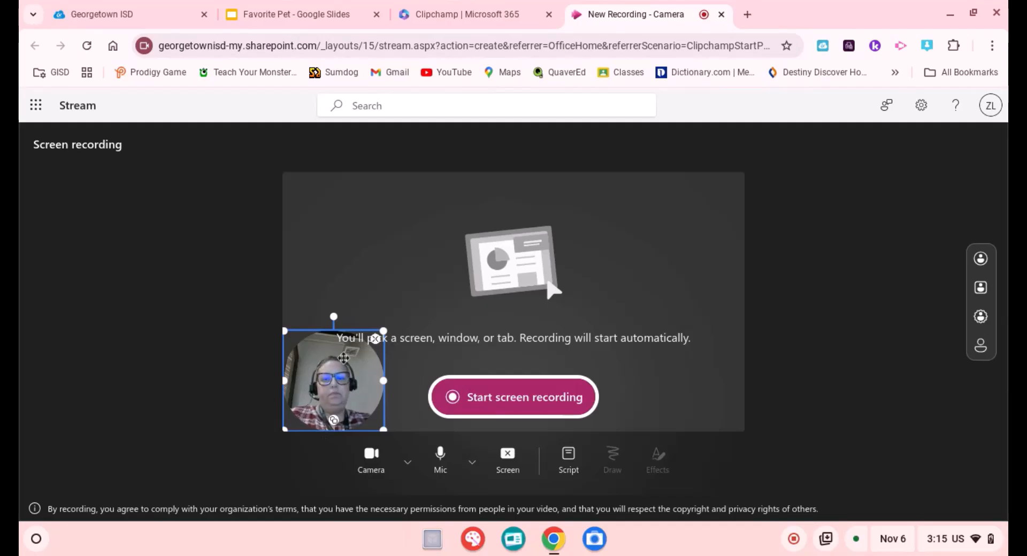
{"action": "left_click_drag", "start_coordinate": [346, 373], "coordinate": [676, 207]}
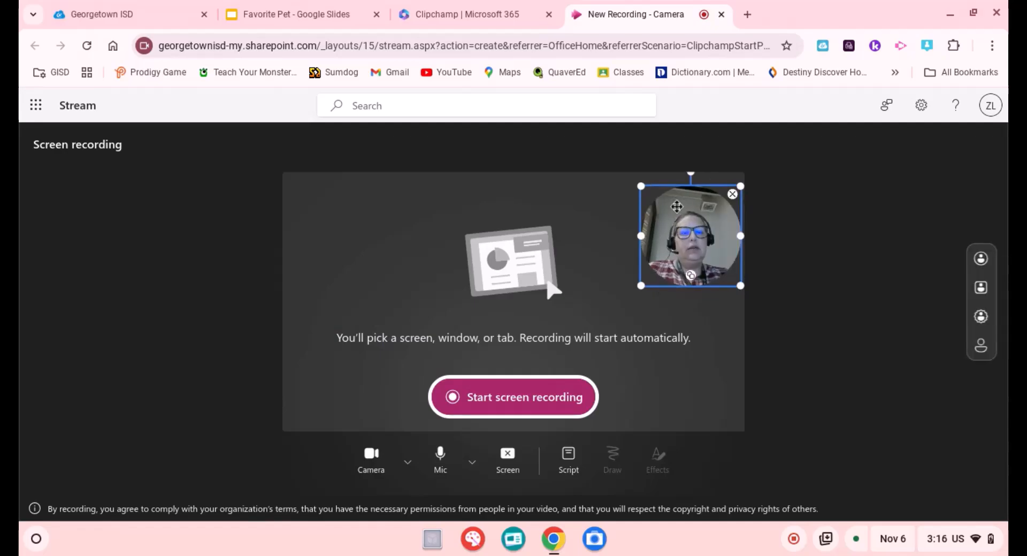
{"action": "left_click", "coordinate": [733, 195]}
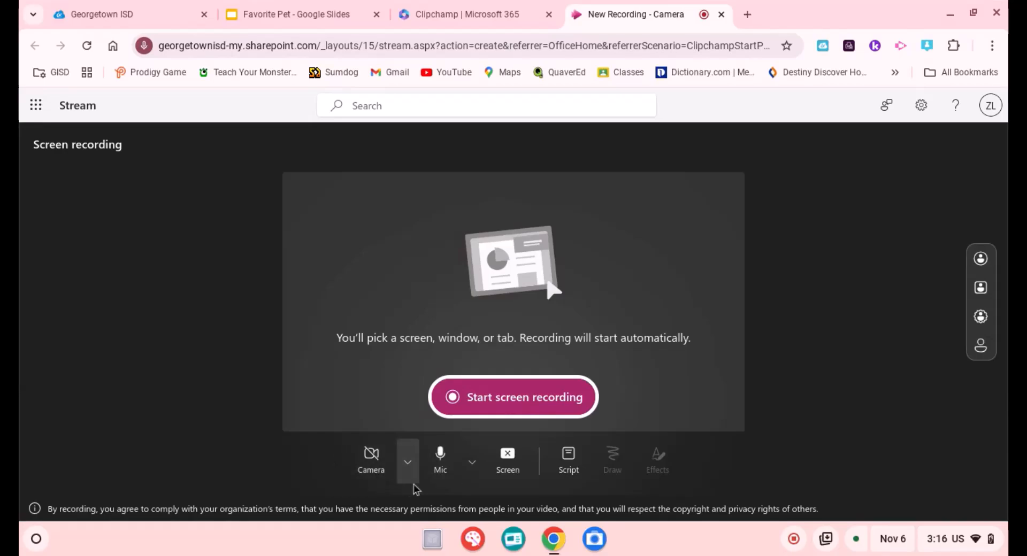
{"action": "left_click", "coordinate": [442, 456]}
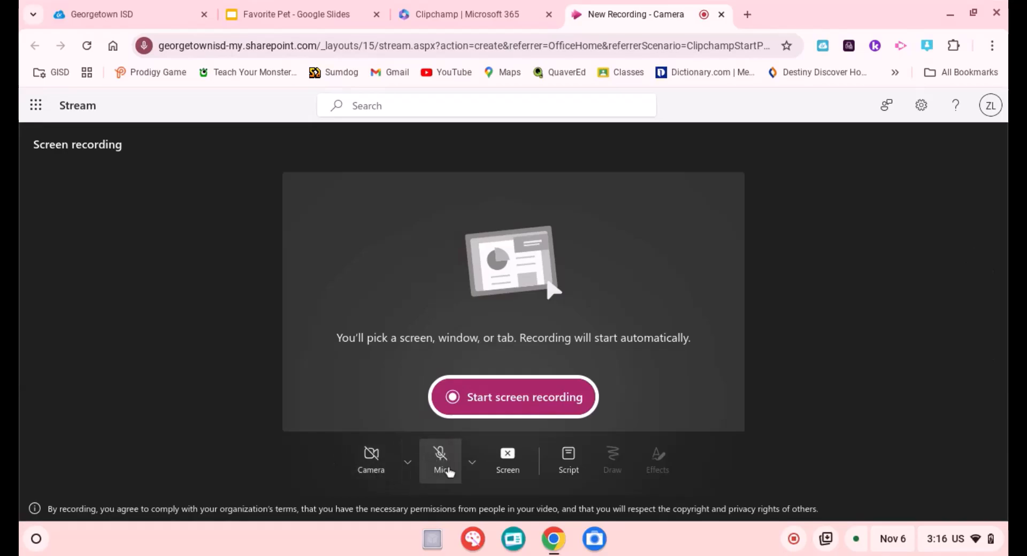
{"action": "left_click", "coordinate": [448, 462]}
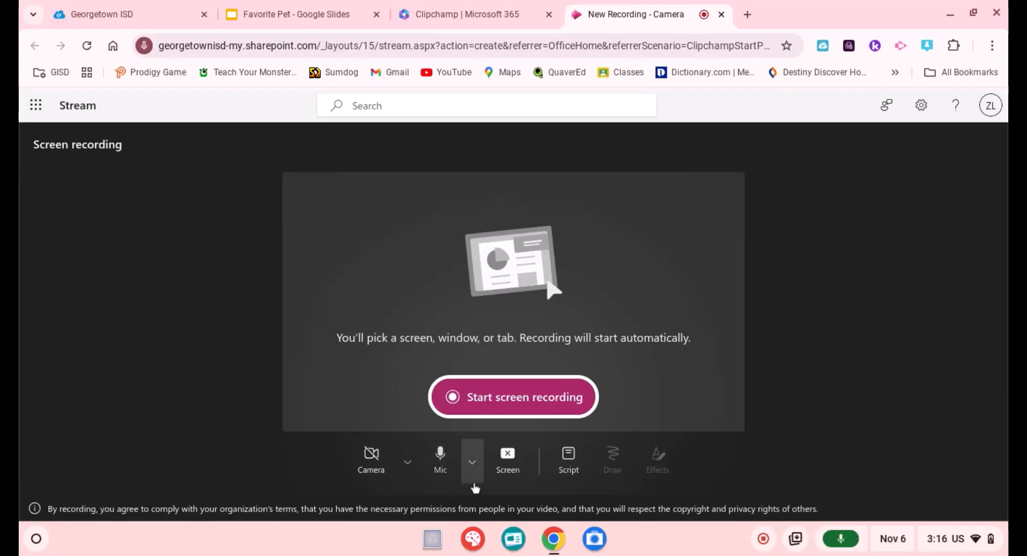
Start recording the entire built-in display and dismiss the sharing notification
{"action": "left_click", "coordinate": [538, 398]}
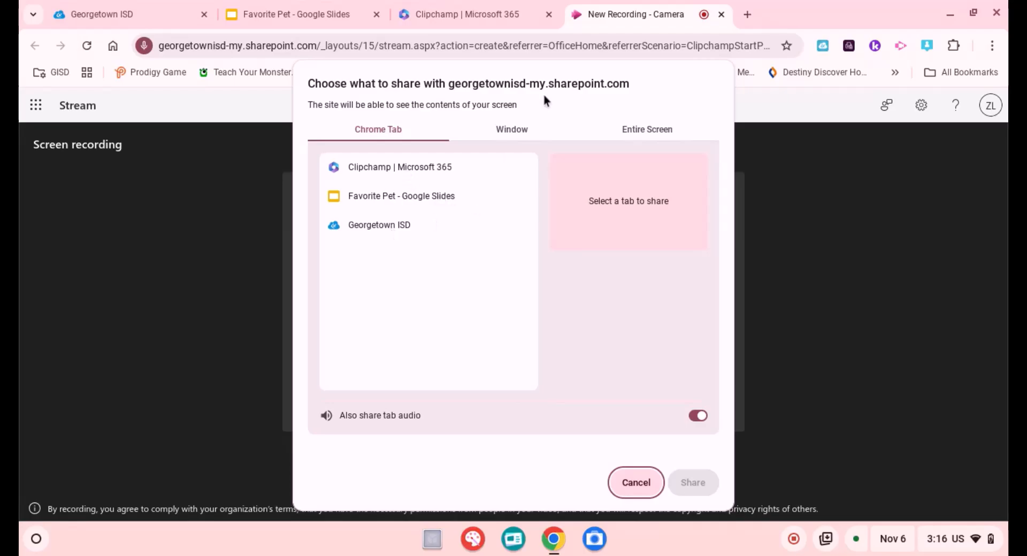
{"action": "left_click", "coordinate": [531, 129]}
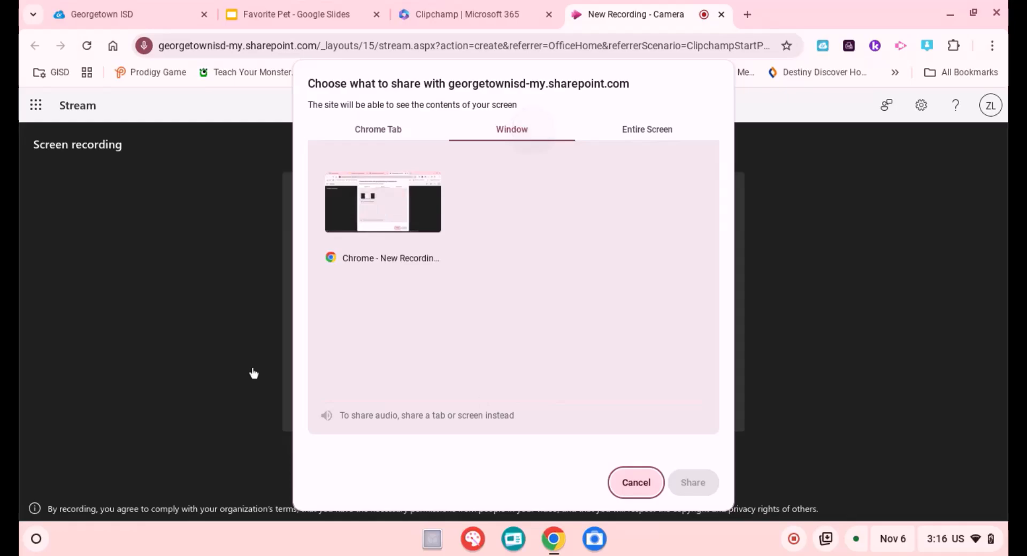
{"action": "left_click", "coordinate": [648, 134]}
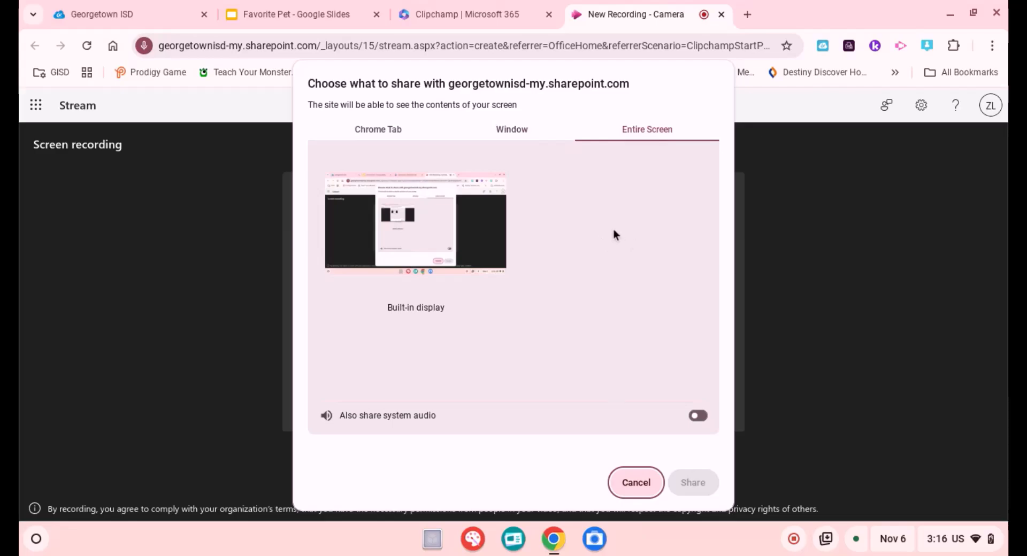
{"action": "left_click", "coordinate": [436, 228]}
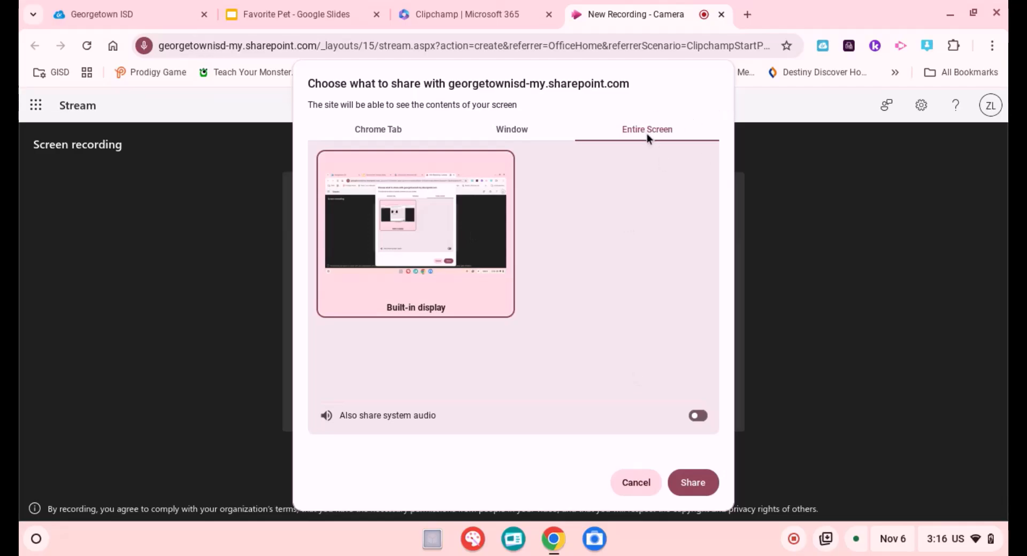
{"action": "left_click", "coordinate": [693, 484]}
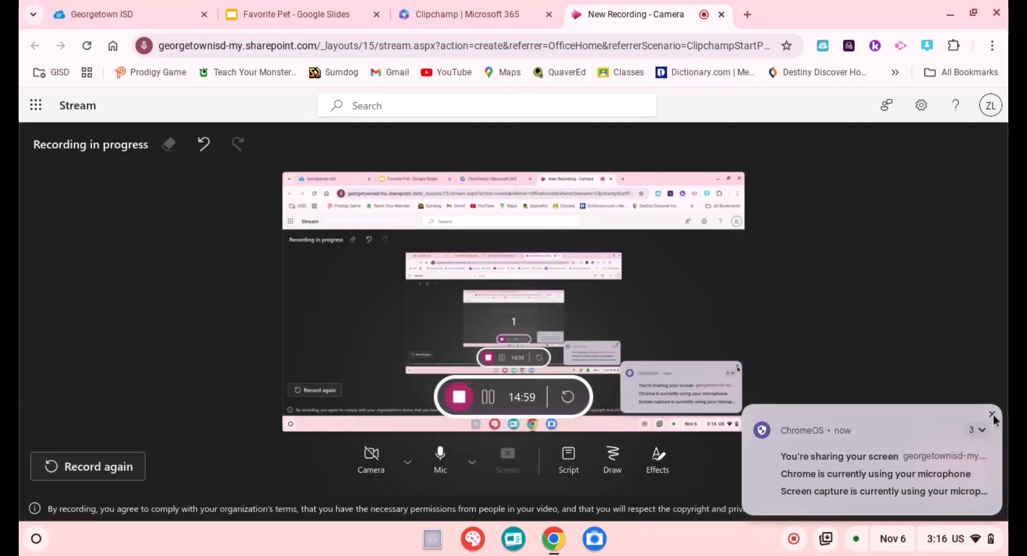
{"action": "left_click", "coordinate": [992, 415]}
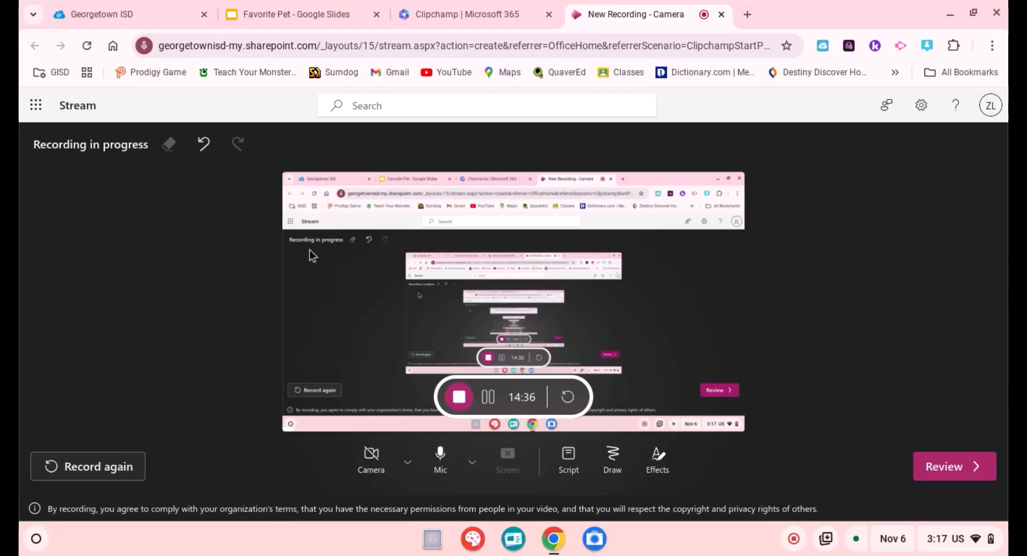
Switch to the Favorite Pet presentation in Google Slides and search the web for "dog" images to insert
{"action": "left_click", "coordinate": [292, 18]}
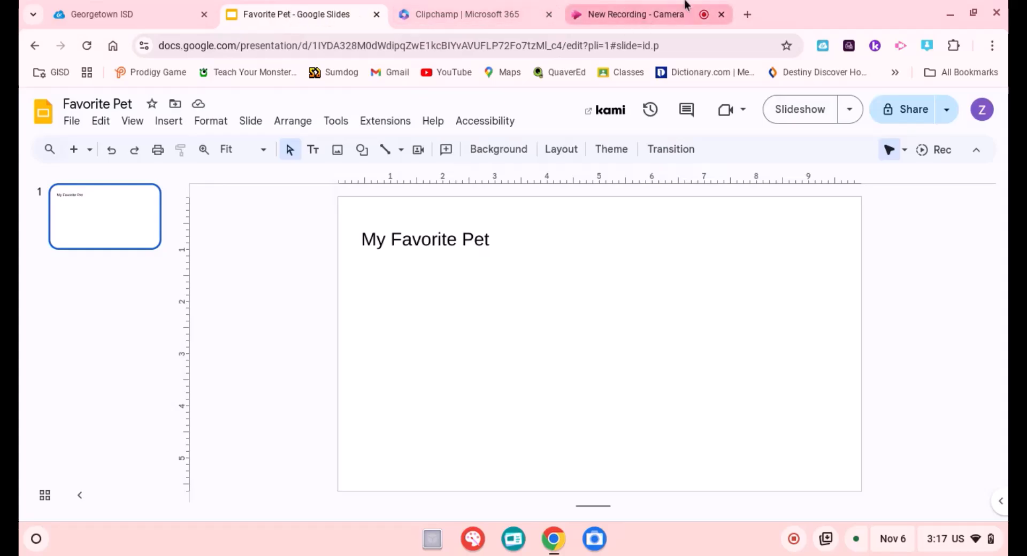
{"action": "mouse_move", "coordinate": [693, 16]}
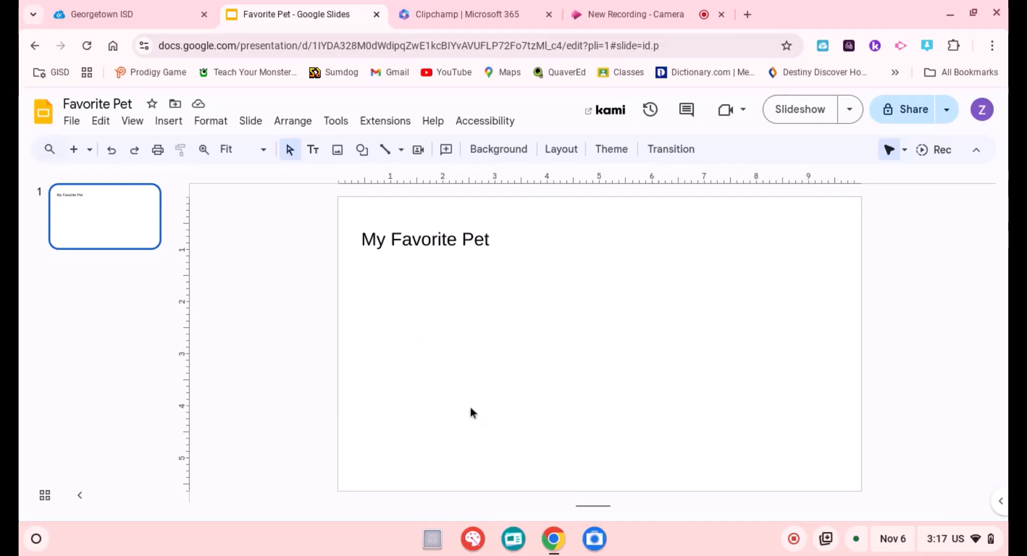
{"action": "left_click", "coordinate": [338, 155]}
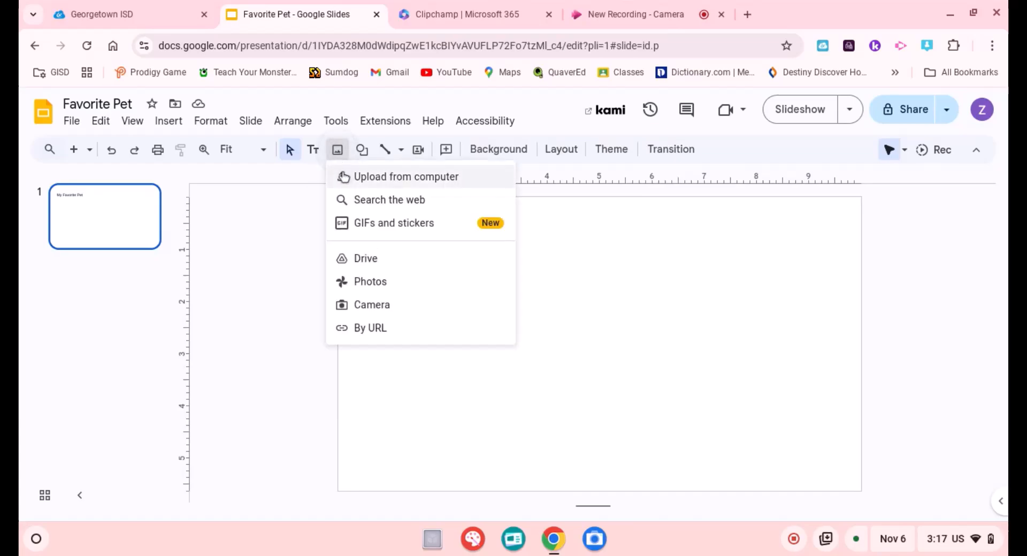
{"action": "left_click", "coordinate": [348, 203]}
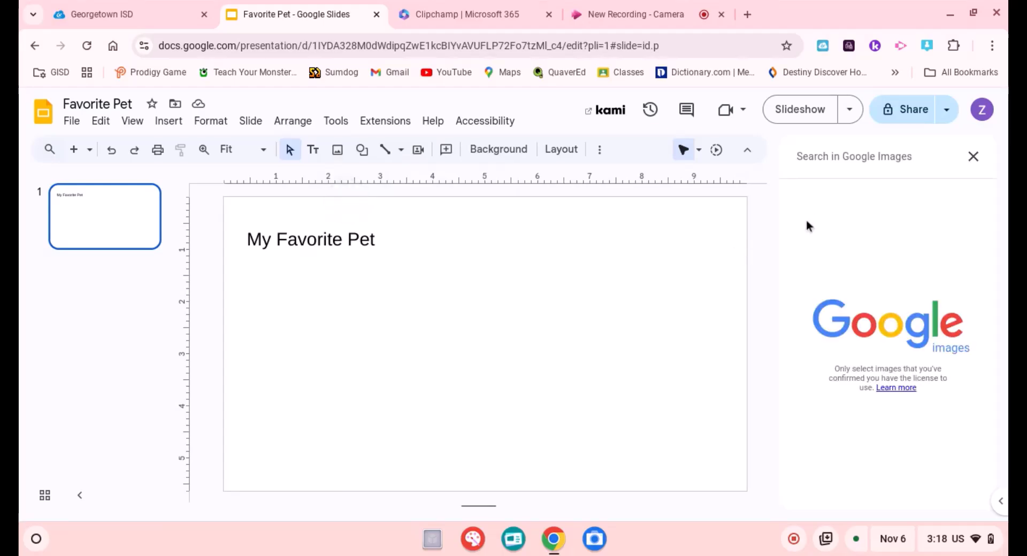
{"action": "left_click", "coordinate": [824, 163]}
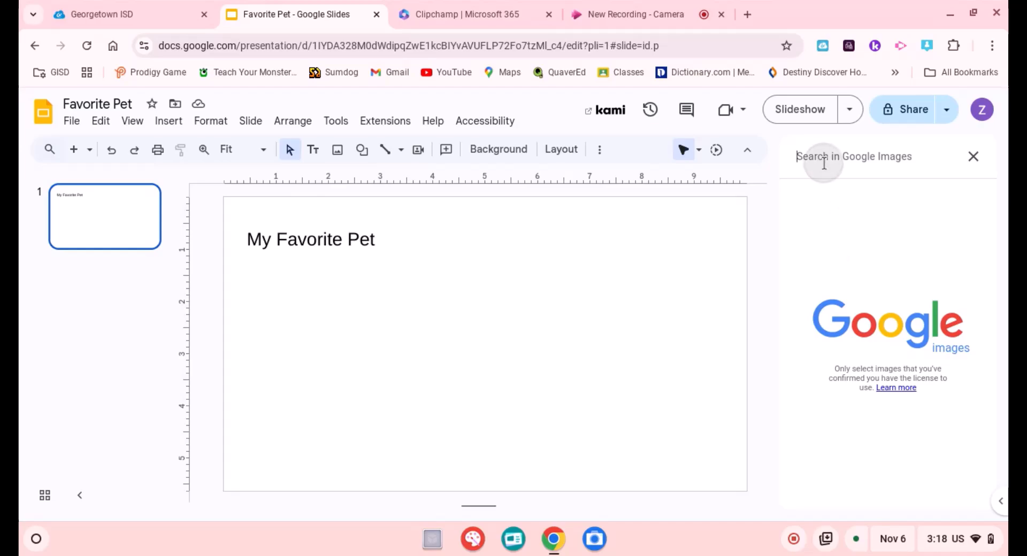
{"action": "type", "text": "dog"}
{"action": "key", "text": "Return"}
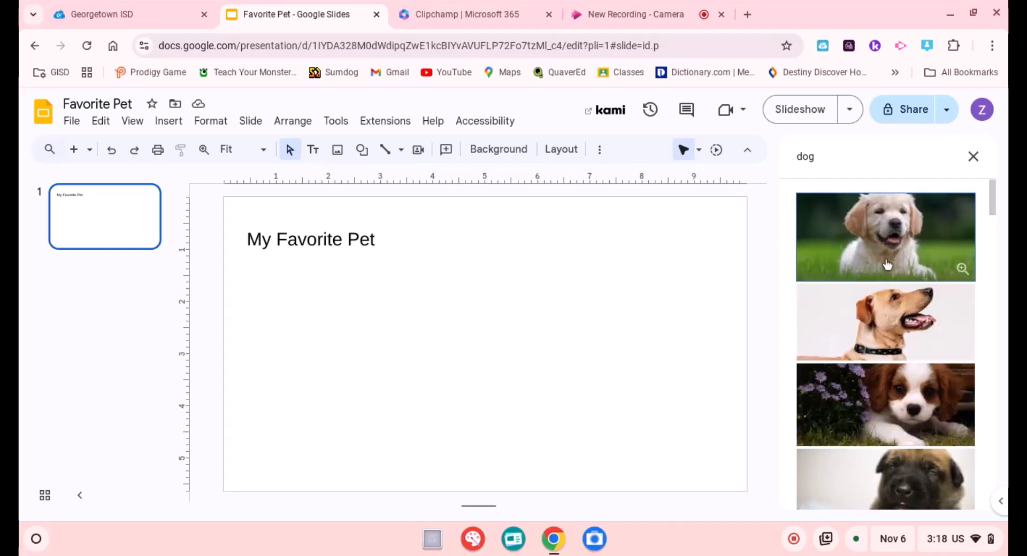
Browse the dog images and insert the picture of the white puppy on grass into the slide
{"action": "scroll", "coordinate": [890, 319], "scroll_direction": "down", "scroll_amount": 11}
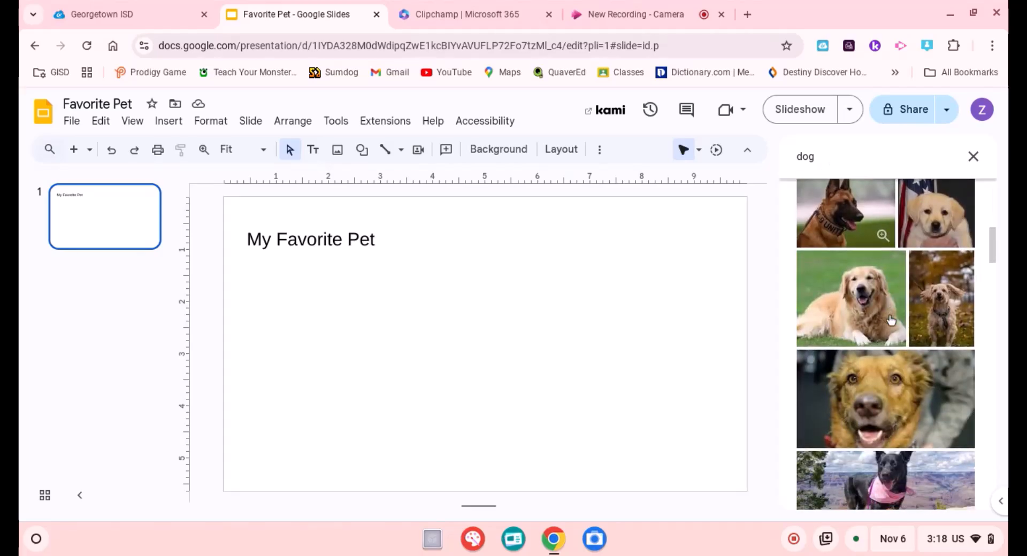
{"action": "scroll", "coordinate": [891, 320], "scroll_direction": "up", "scroll_amount": 11}
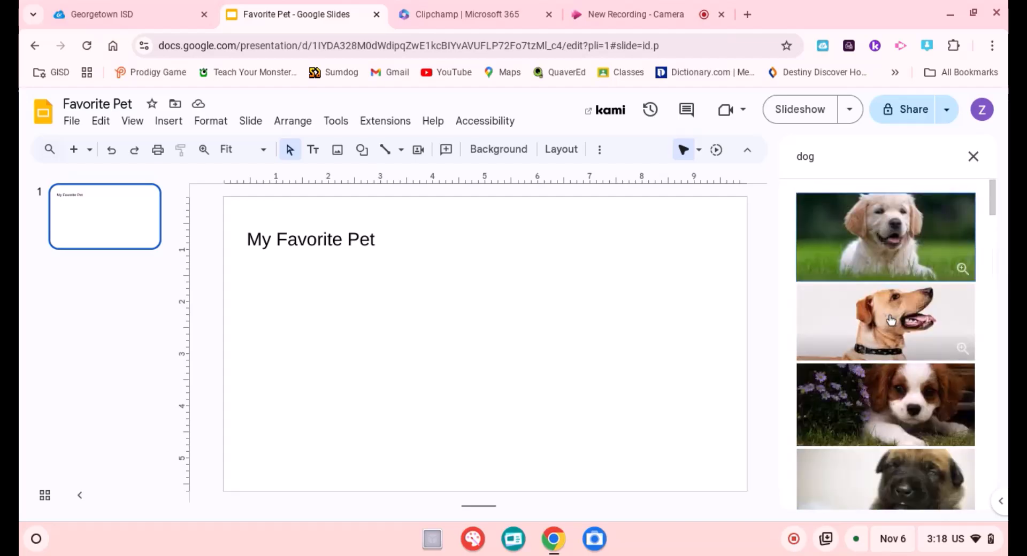
{"action": "left_click", "coordinate": [890, 244]}
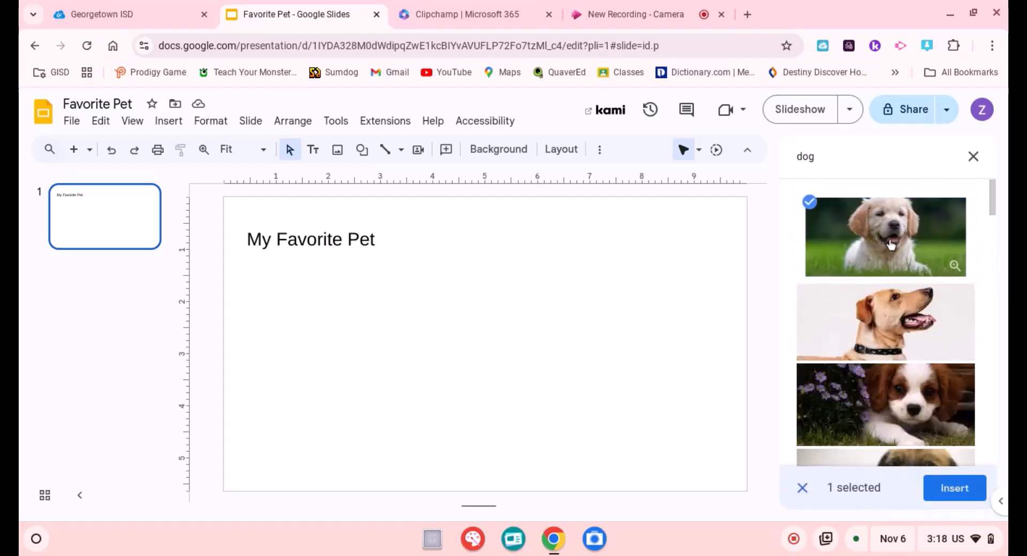
{"action": "left_click", "coordinate": [944, 496]}
Reposition and resize the puppy picture to about 5.4 by 4 inches, roughly centred below the slide title
{"action": "left_click_drag", "start_coordinate": [470, 306], "coordinate": [614, 299]}
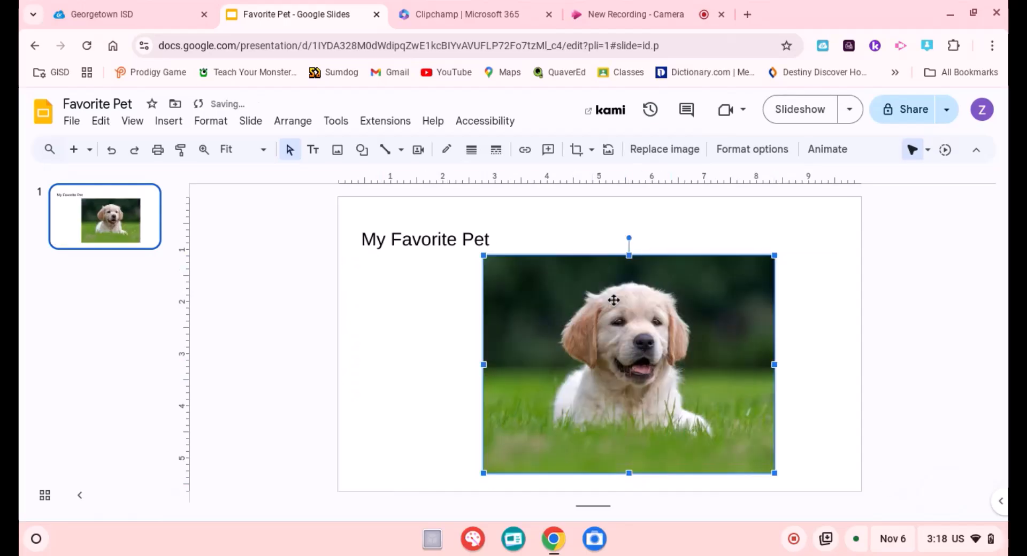
{"action": "left_click_drag", "start_coordinate": [484, 468], "coordinate": [576, 405]}
{"action": "left_click_drag", "start_coordinate": [453, 386], "coordinate": [485, 355]}
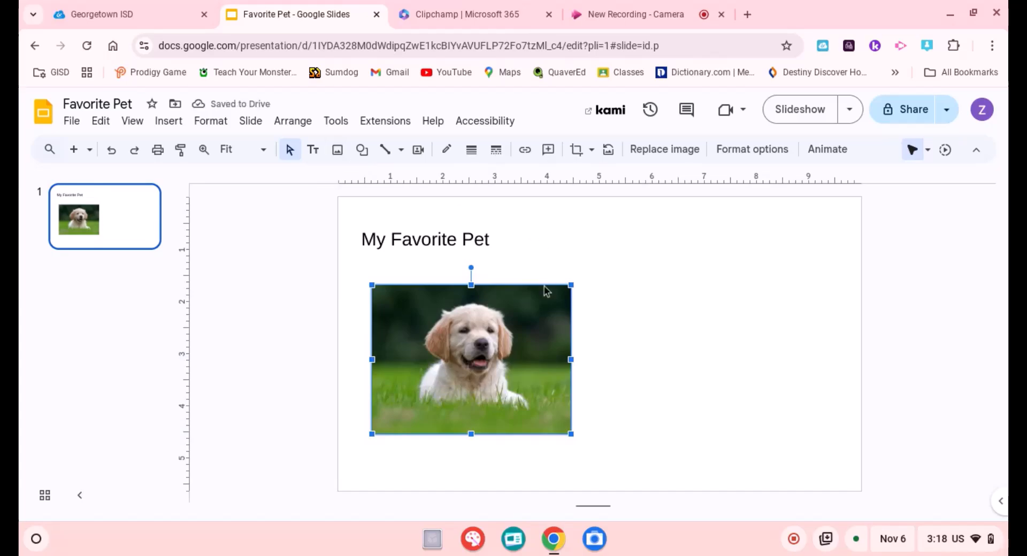
{"action": "left_click_drag", "start_coordinate": [532, 342], "coordinate": [657, 345]}
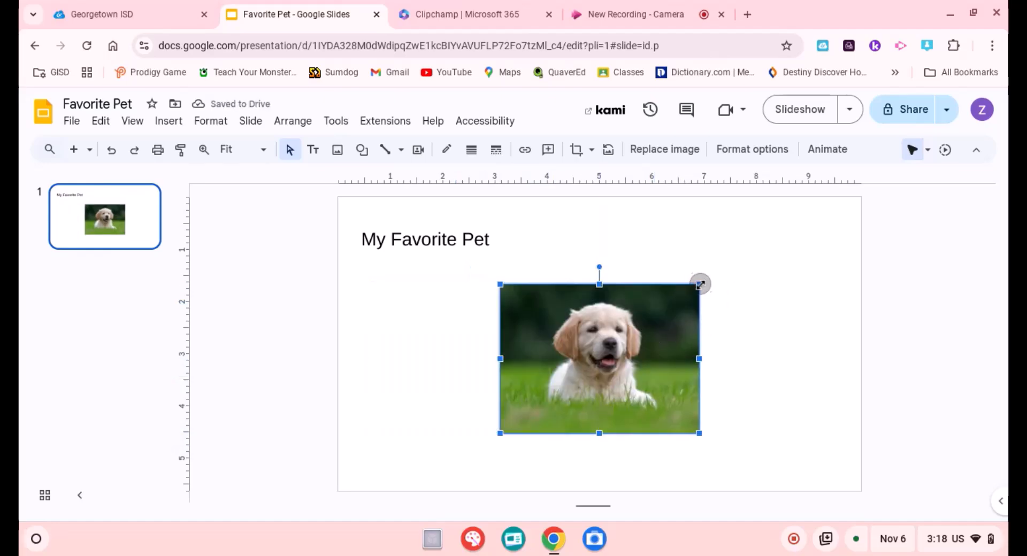
{"action": "left_click_drag", "start_coordinate": [701, 284], "coordinate": [738, 255]}
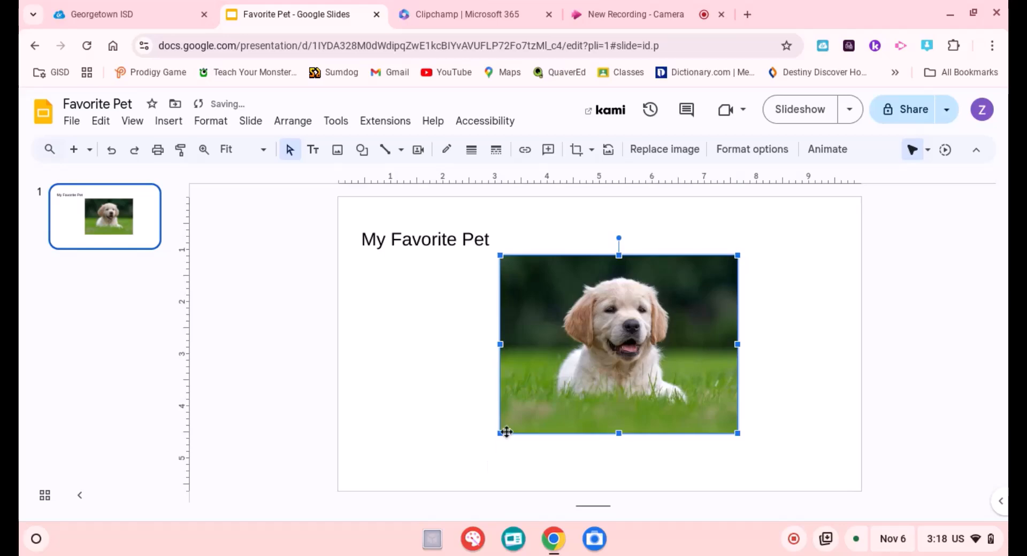
{"action": "left_click_drag", "start_coordinate": [500, 433], "coordinate": [455, 463]}
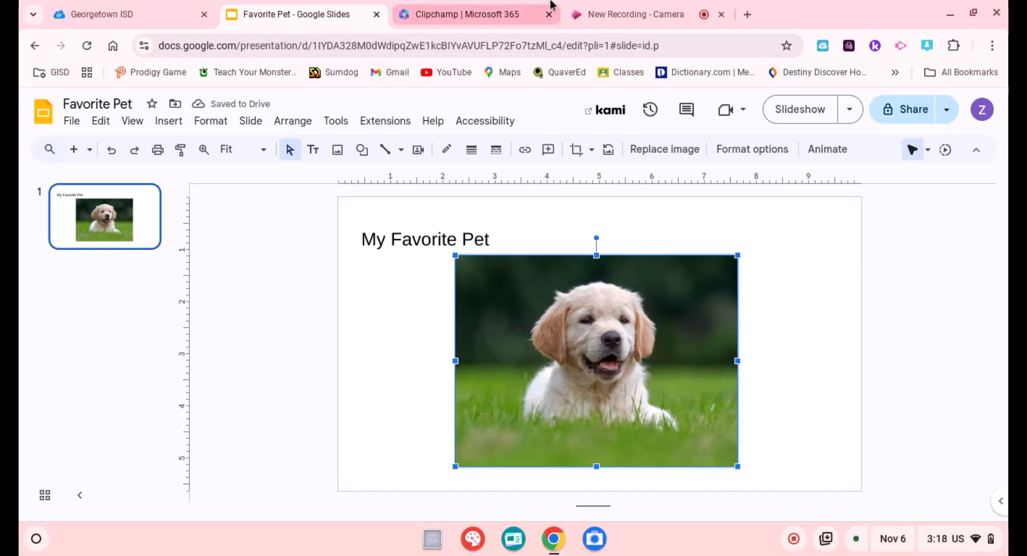
Return to the screen recording, end it for review, pause its playback and finish the video
{"action": "left_click", "coordinate": [647, 12]}
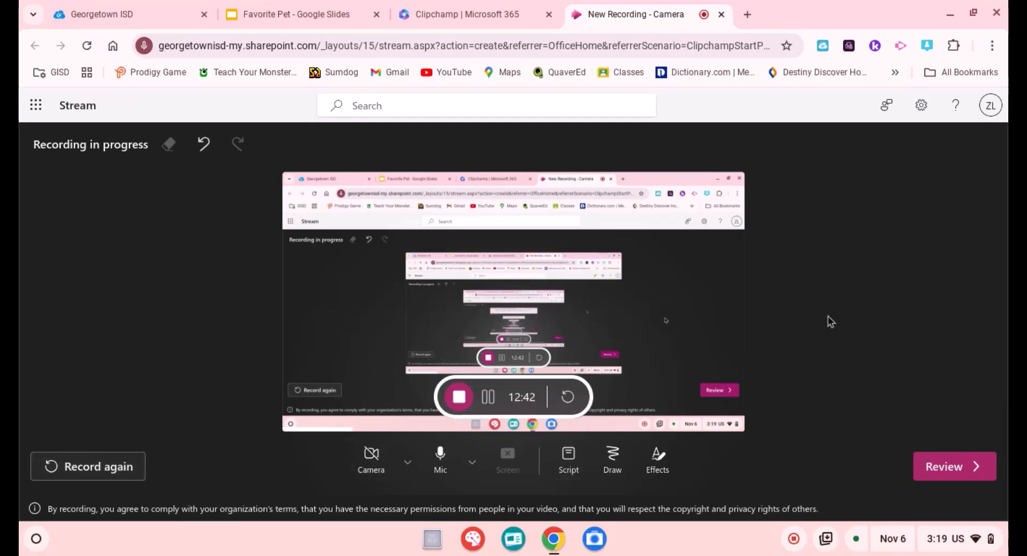
{"action": "left_click", "coordinate": [941, 472]}
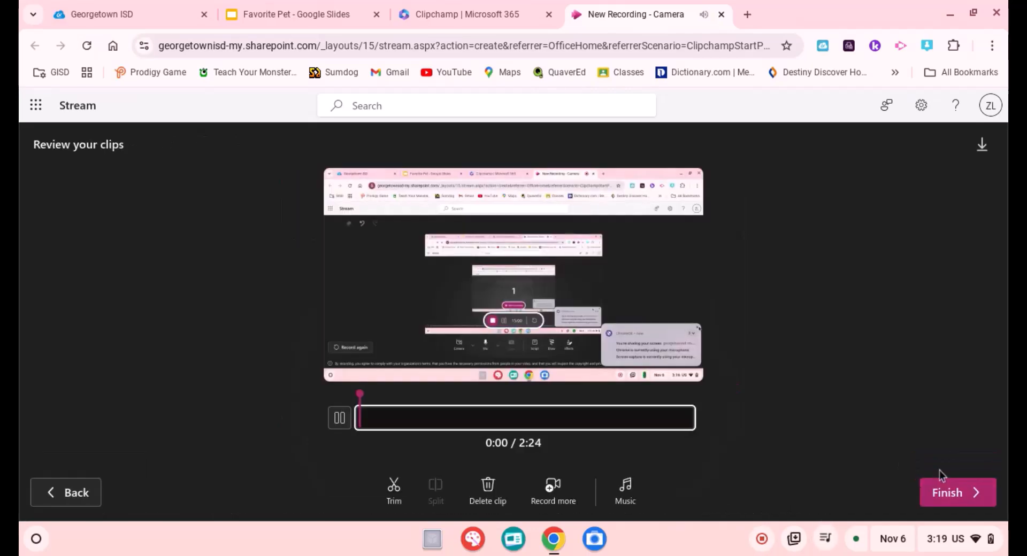
{"action": "left_click", "coordinate": [340, 419]}
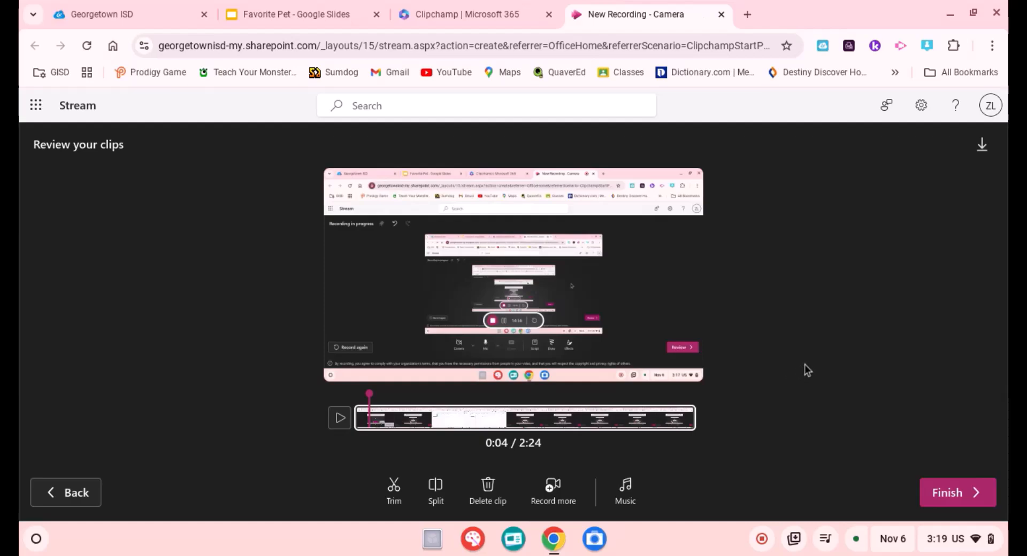
{"action": "left_click", "coordinate": [971, 494]}
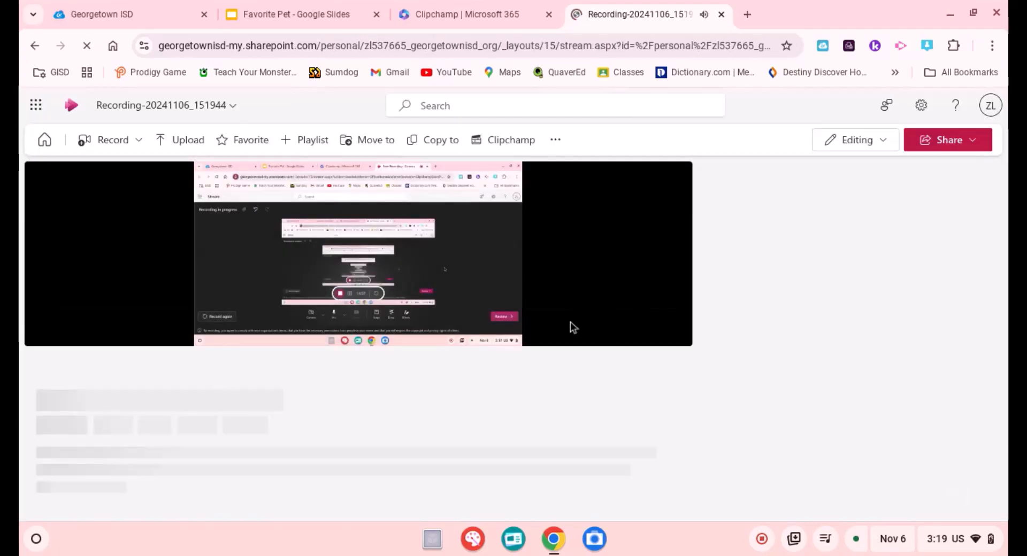
Copy the finished recording from Stream into Clipchamp for editing
{"action": "mouse_move", "coordinate": [550, 243]}
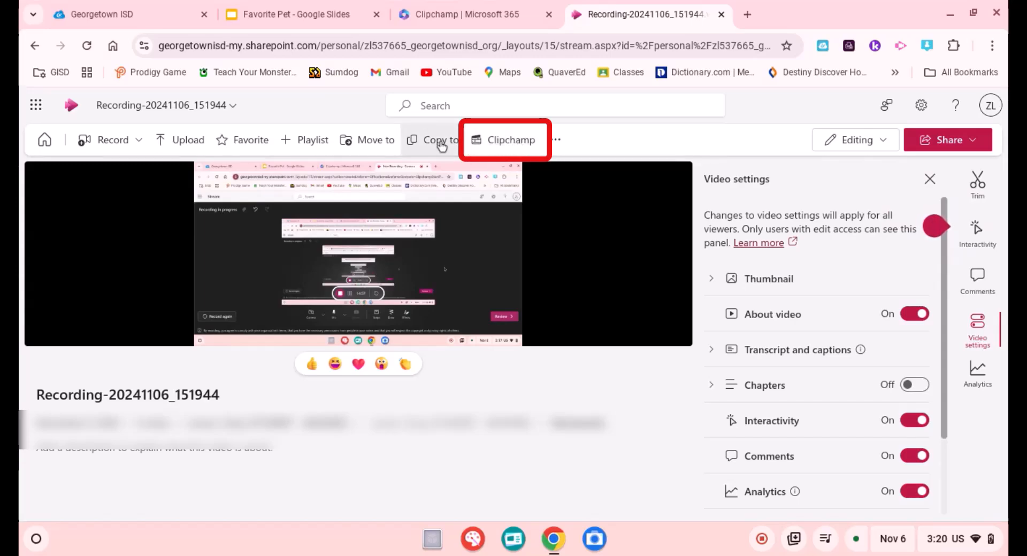
{"action": "left_click", "coordinate": [496, 142]}
{"action": "left_click", "coordinate": [619, 459]}
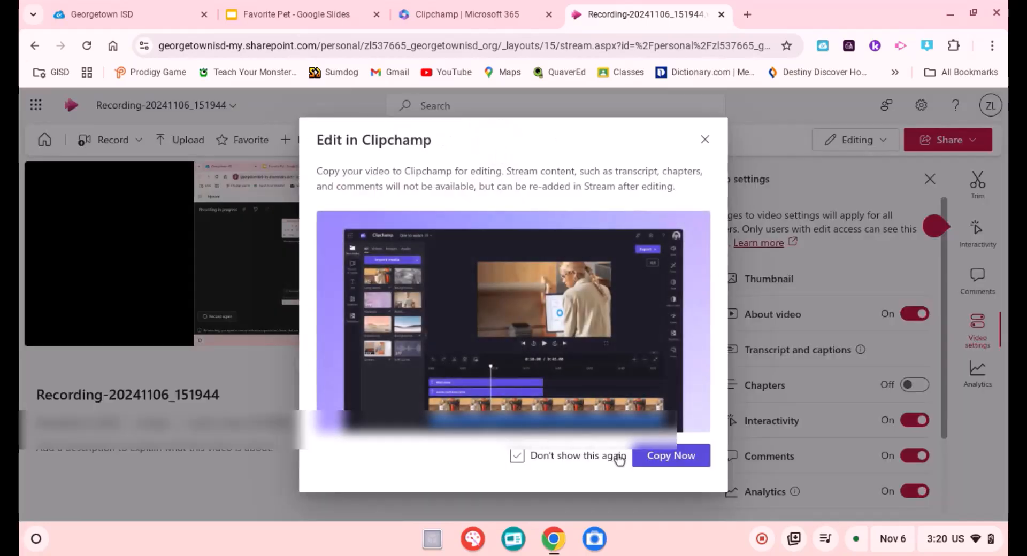
{"action": "left_click", "coordinate": [671, 456]}
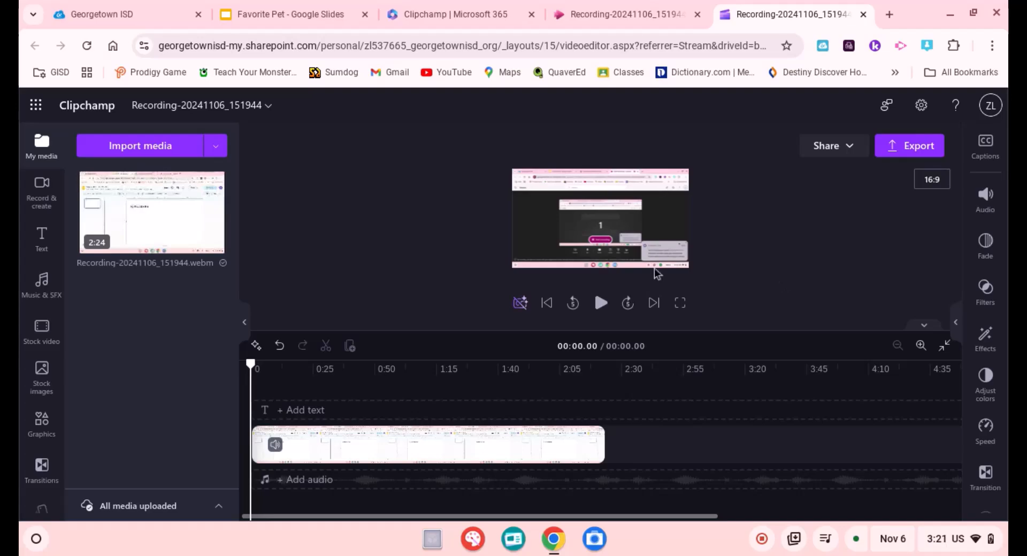
Magnify the timeline repeatedly to examine the recording clip in finer time intervals
{"action": "left_click", "coordinate": [582, 226]}
{"action": "left_click", "coordinate": [745, 232]}
{"action": "left_click", "coordinate": [922, 347]}
{"action": "left_click", "coordinate": [923, 350]}
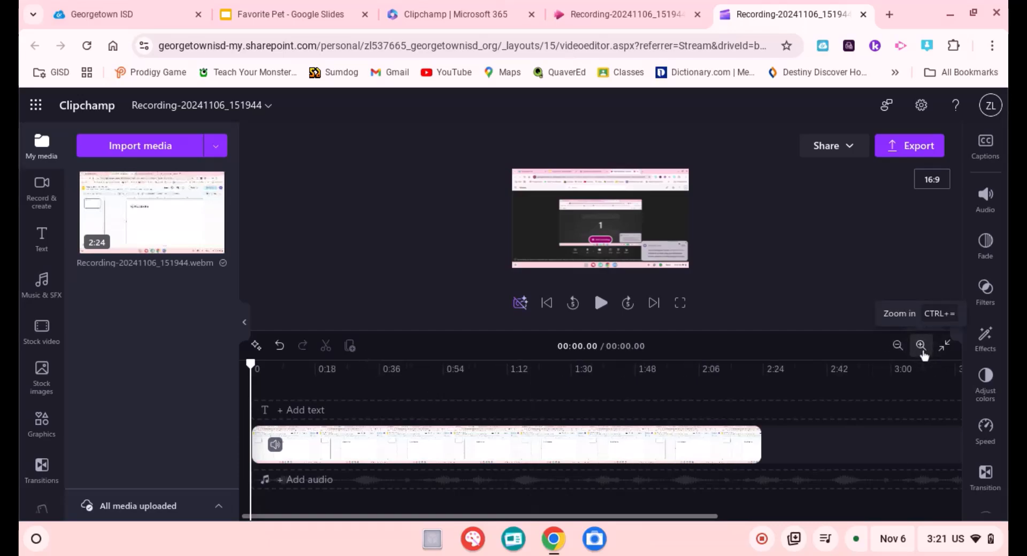
{"action": "left_click", "coordinate": [922, 347]}
{"action": "left_click", "coordinate": [923, 347]}
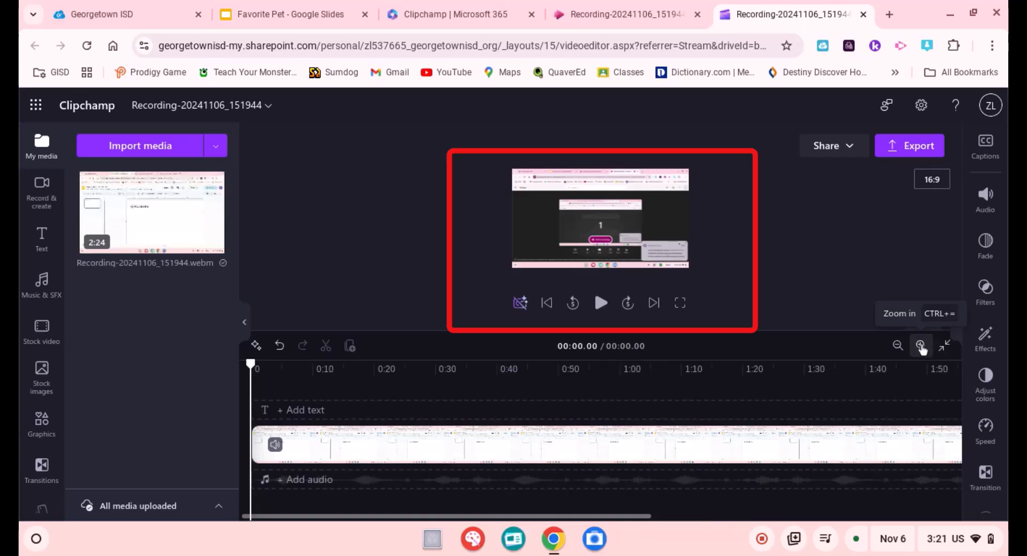
{"action": "left_click", "coordinate": [922, 346]}
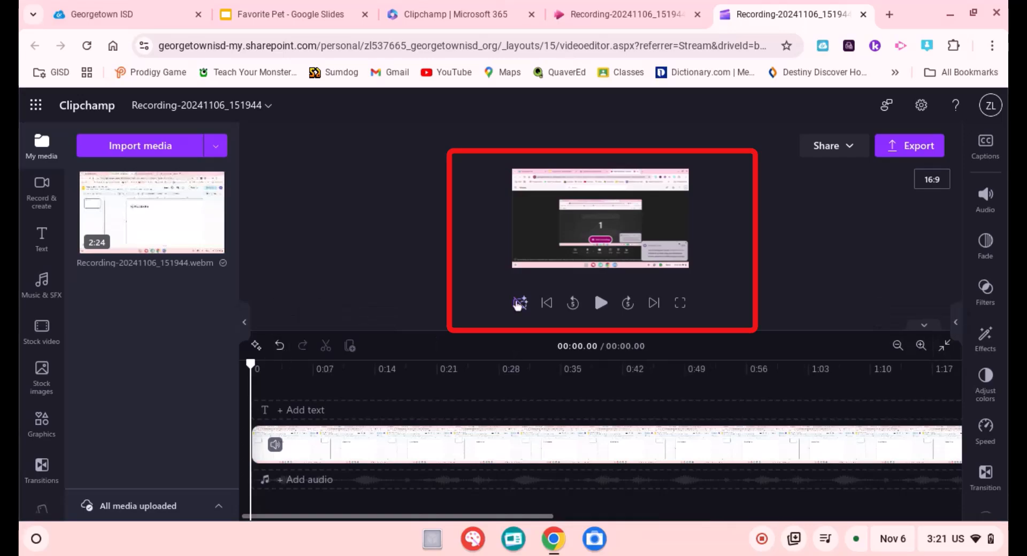
Split the recording clip on the timeline at 00:22.36
{"action": "left_click_drag", "start_coordinate": [250, 365], "coordinate": [346, 369]}
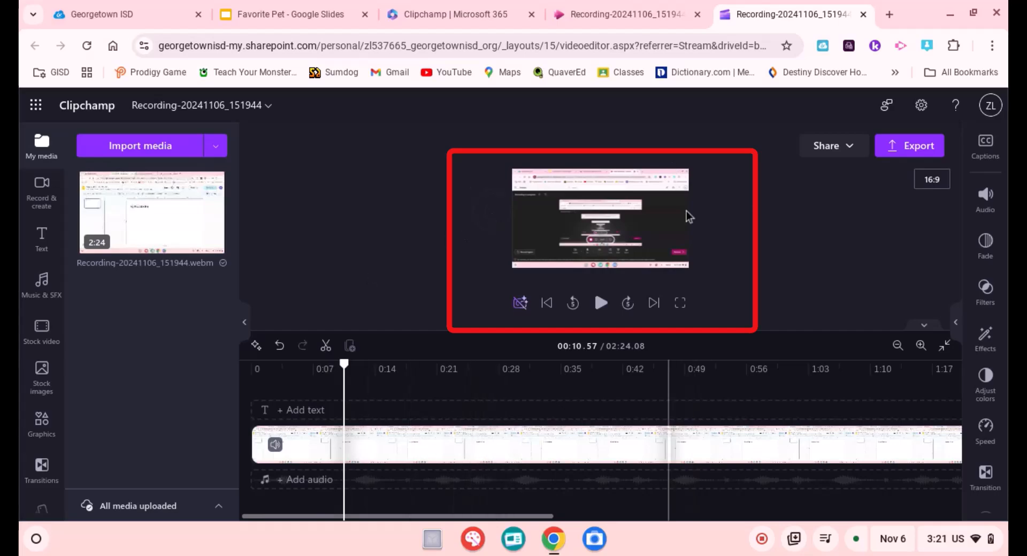
{"action": "left_click_drag", "start_coordinate": [344, 366], "coordinate": [449, 365]}
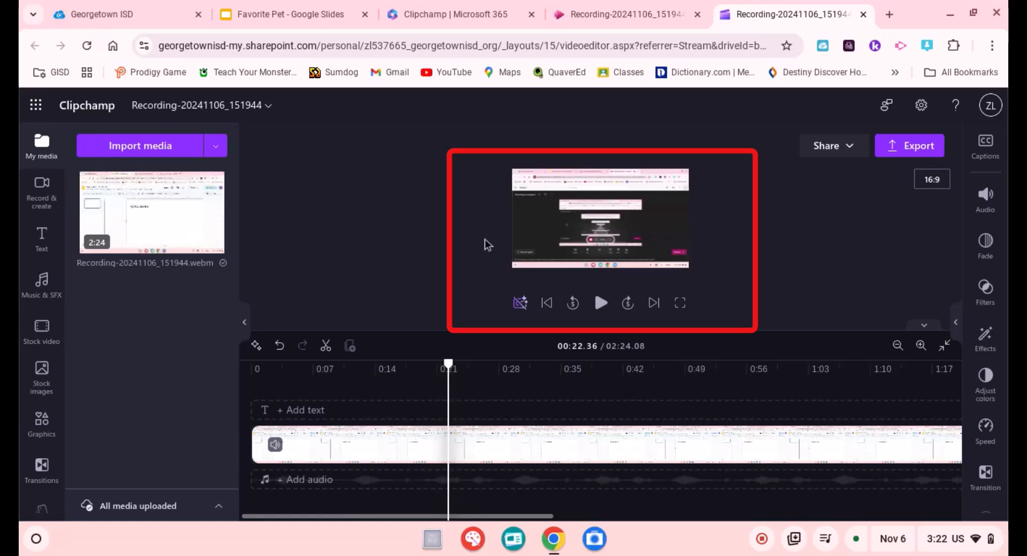
{"action": "left_click", "coordinate": [552, 223]}
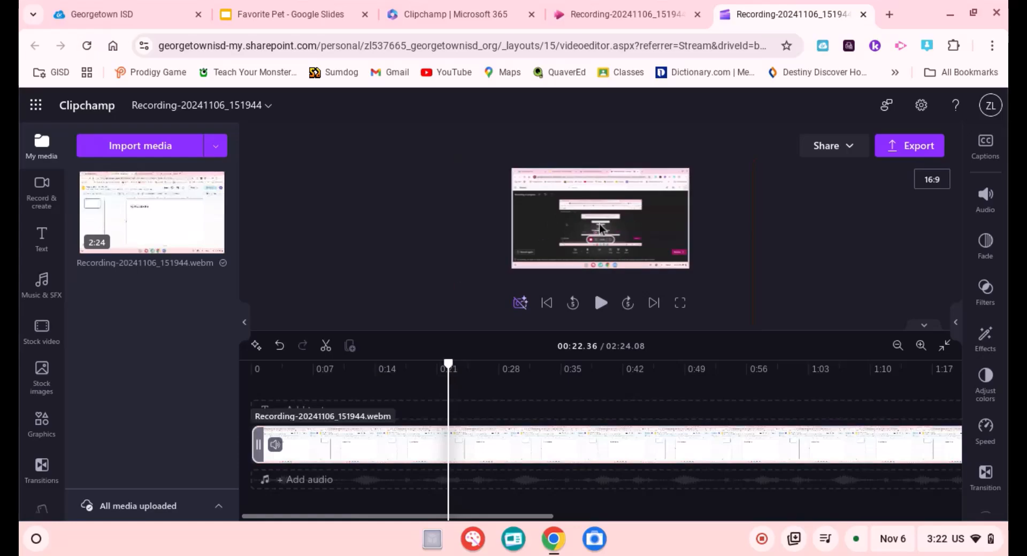
{"action": "left_click", "coordinate": [500, 237]}
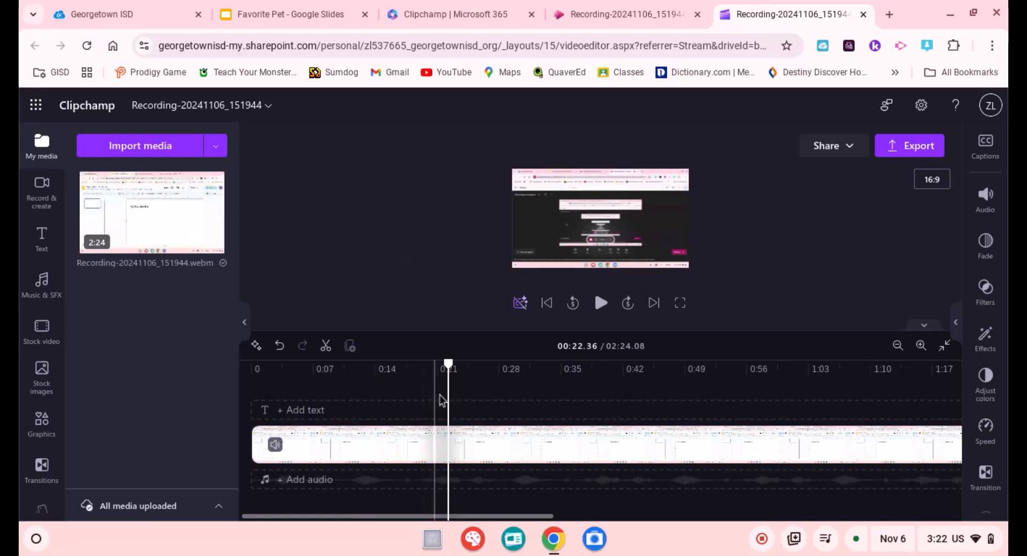
{"action": "left_click", "coordinate": [327, 348]}
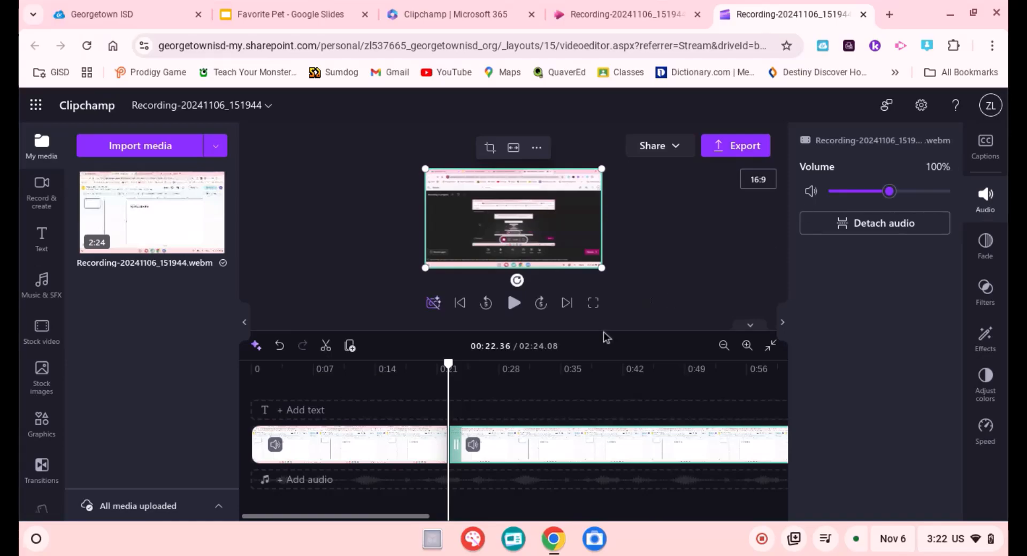
Delete the clip segment before the cut and move the remaining segment to the start of the timeline
{"action": "left_click", "coordinate": [406, 460]}
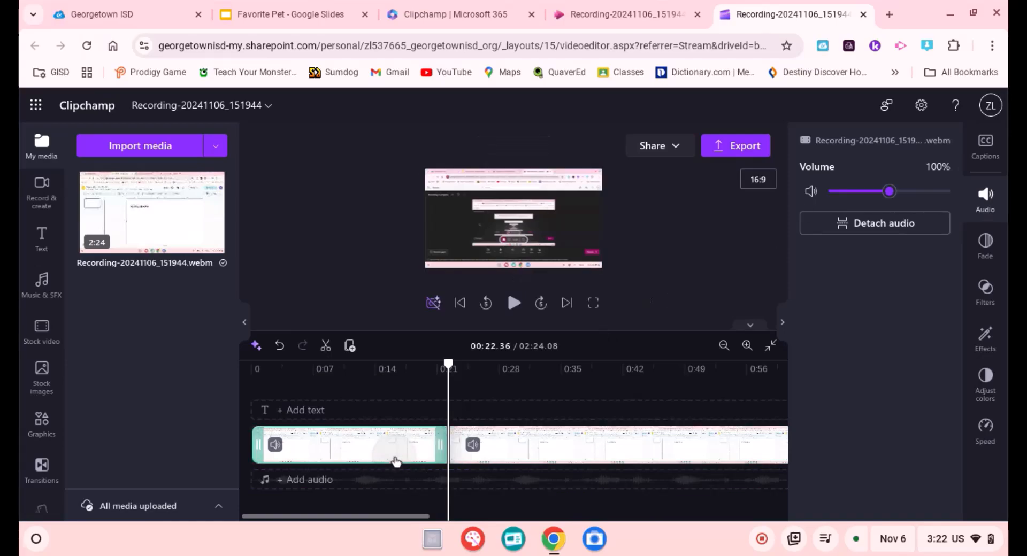
{"action": "left_click", "coordinate": [511, 447]}
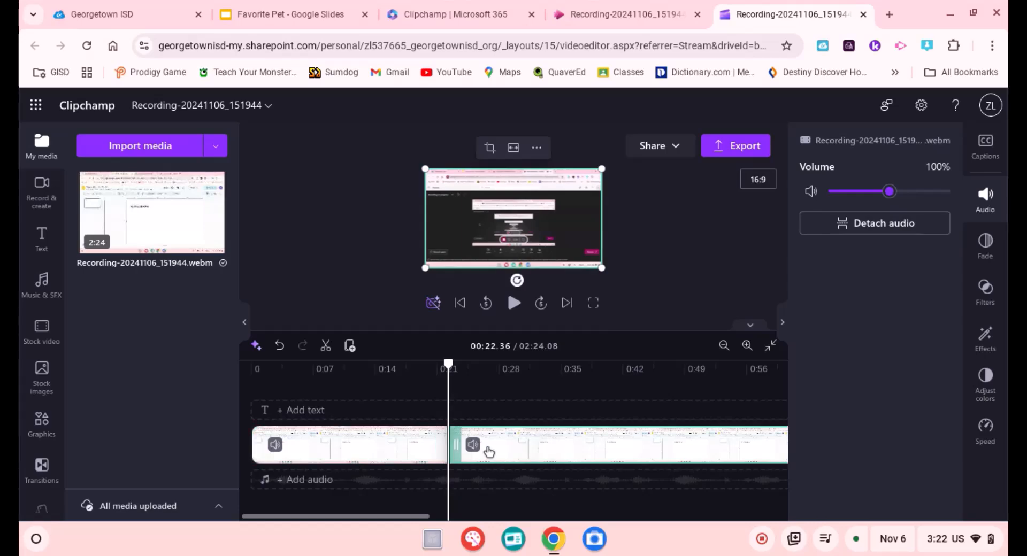
{"action": "left_click", "coordinate": [782, 325]}
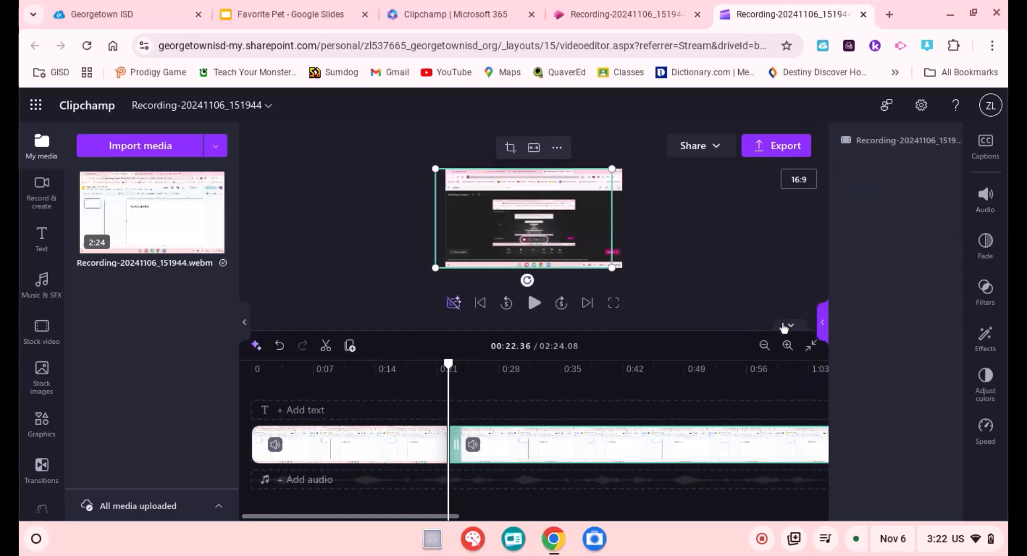
{"action": "left_click", "coordinate": [405, 450]}
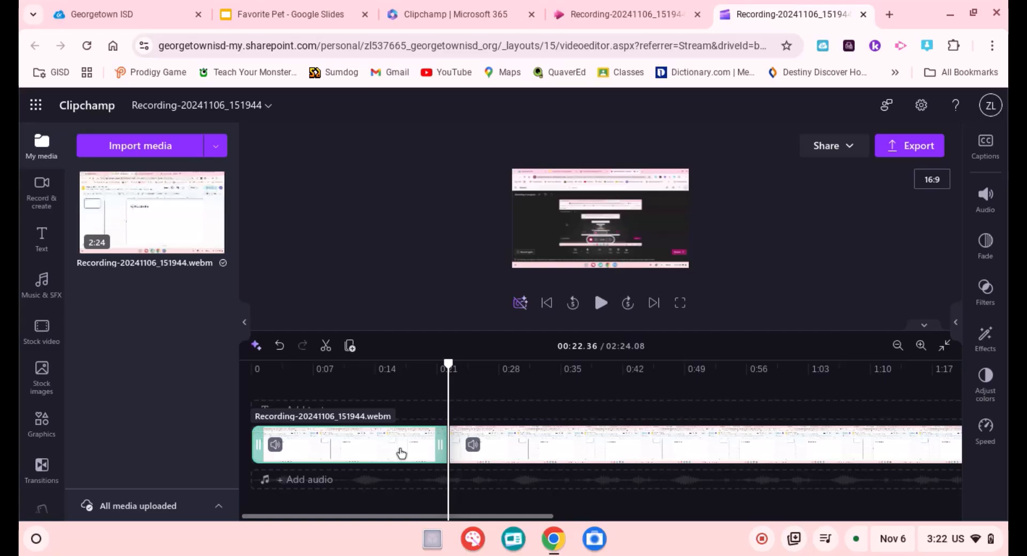
{"action": "key", "text": "BackSpace"}
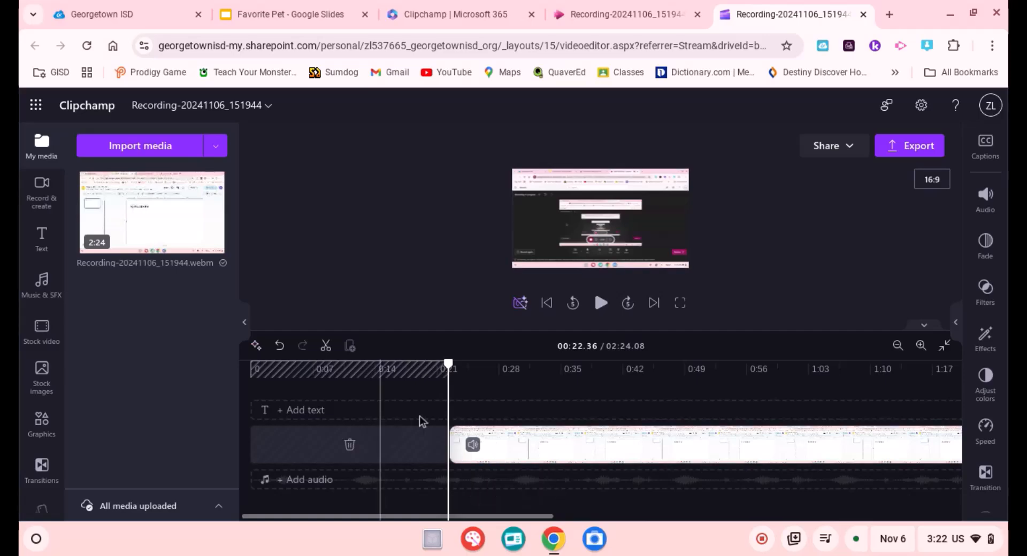
{"action": "left_click", "coordinate": [570, 443]}
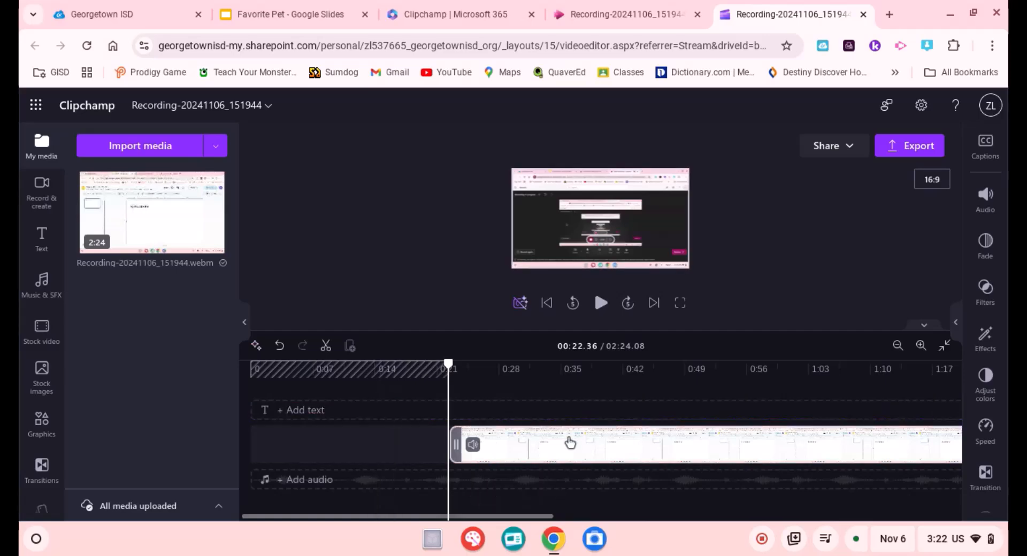
{"action": "left_click_drag", "start_coordinate": [570, 443], "coordinate": [321, 460]}
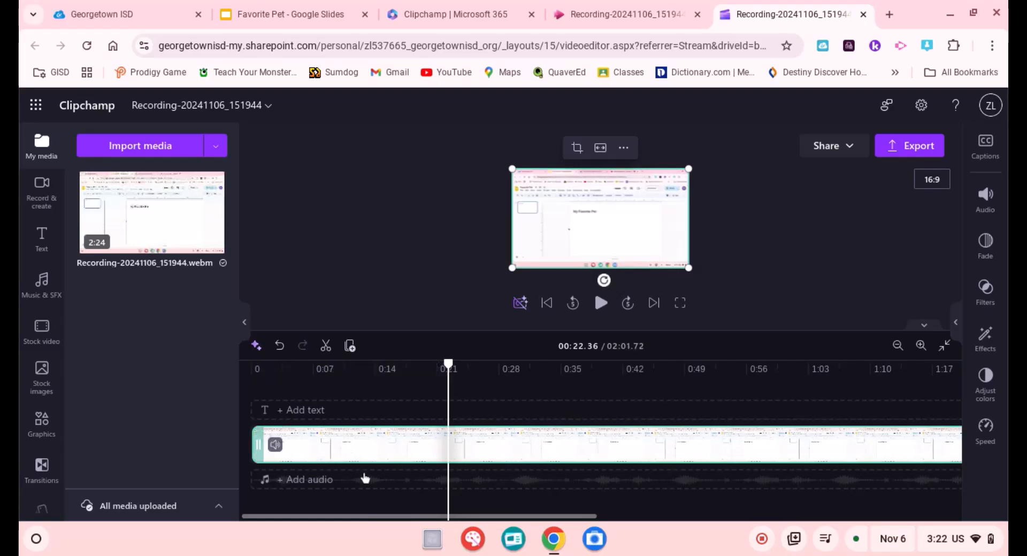
Play the recording from the beginning, pause it at 00:09.62 and split the clip there
{"action": "left_click_drag", "start_coordinate": [449, 366], "coordinate": [237, 385]}
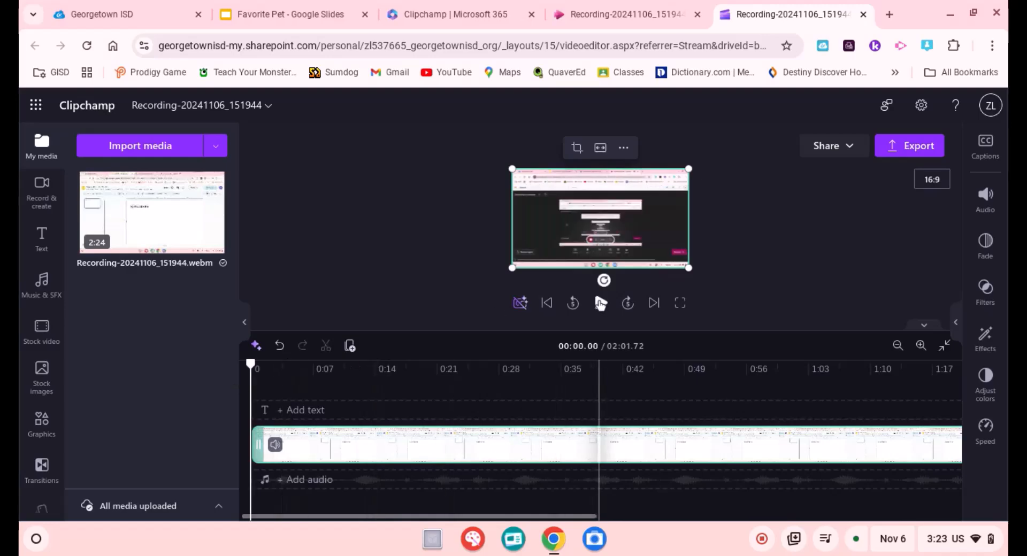
{"action": "left_click", "coordinate": [600, 304]}
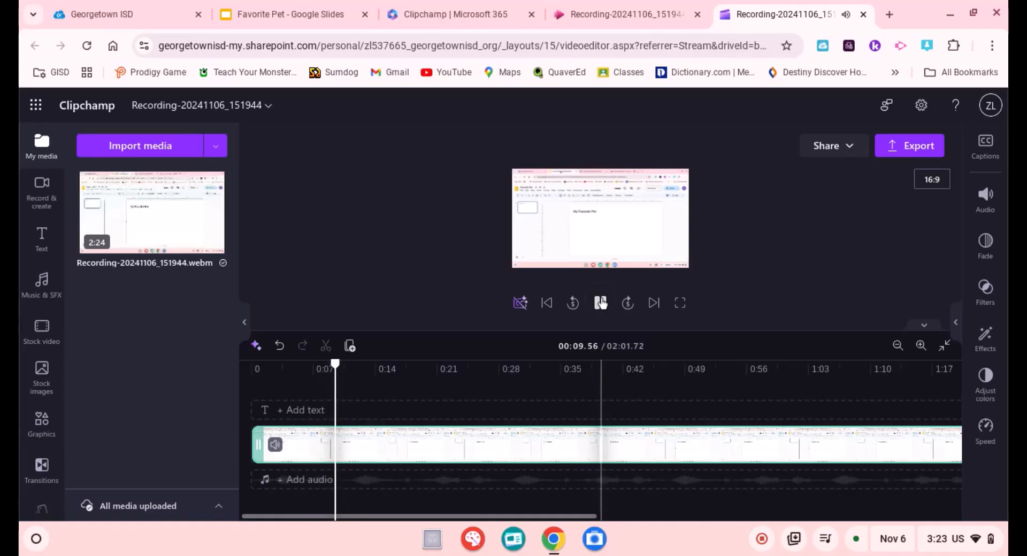
{"action": "left_click", "coordinate": [601, 304]}
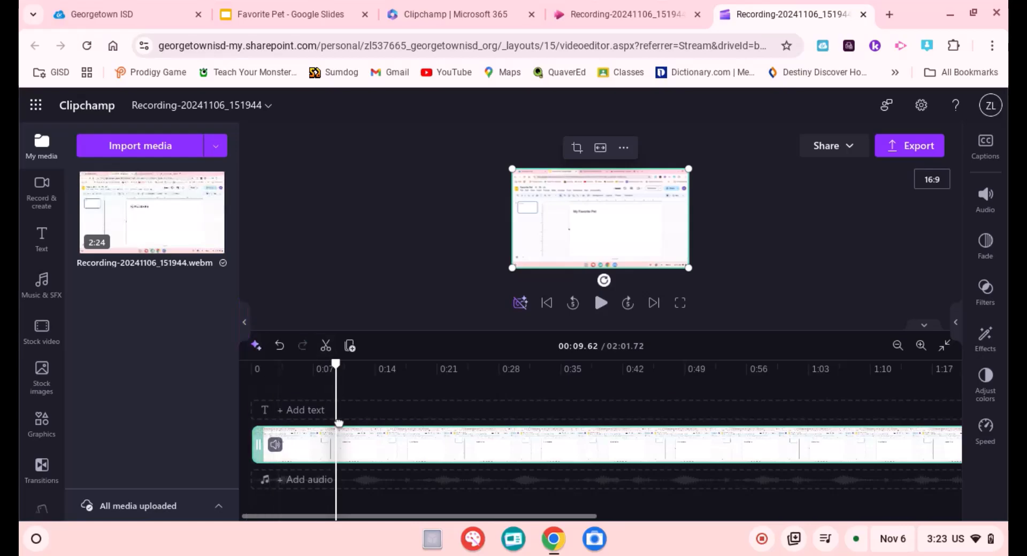
{"action": "left_click", "coordinate": [326, 346]}
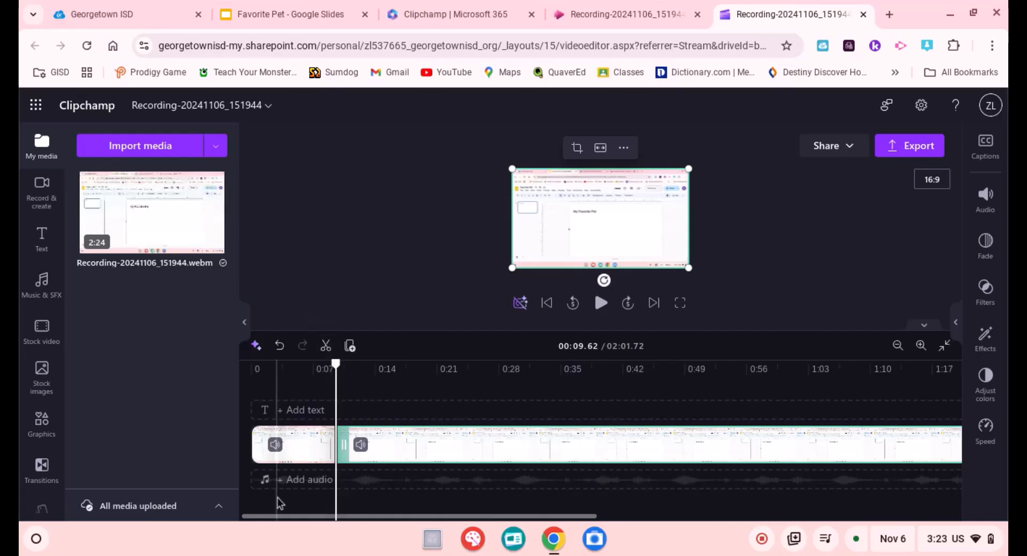
Remove the segment before the new cut, close the gap at the timeline start and preview the clip from the beginning
{"action": "left_click", "coordinate": [305, 452]}
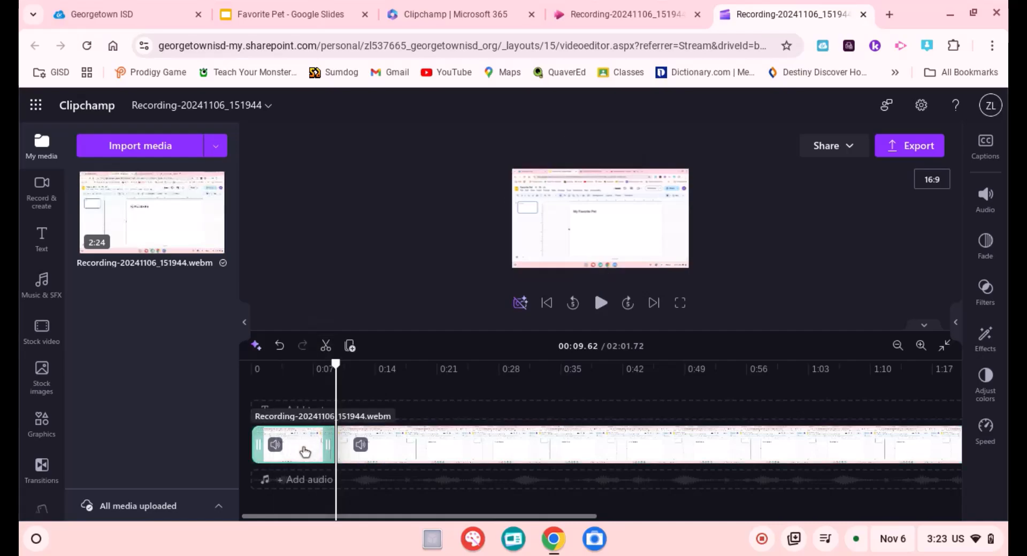
{"action": "key", "text": "BackSpace"}
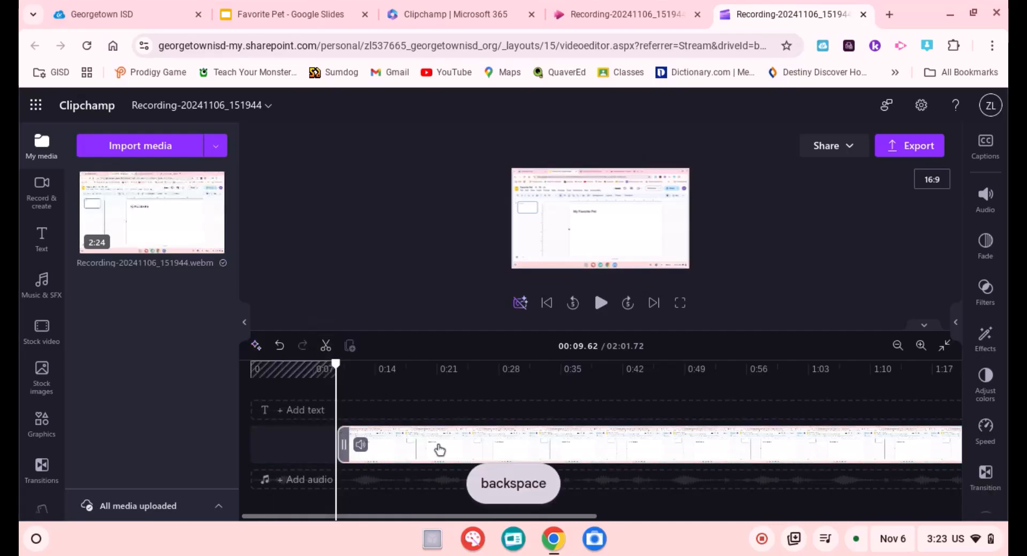
{"action": "left_click_drag", "start_coordinate": [436, 448], "coordinate": [303, 449]}
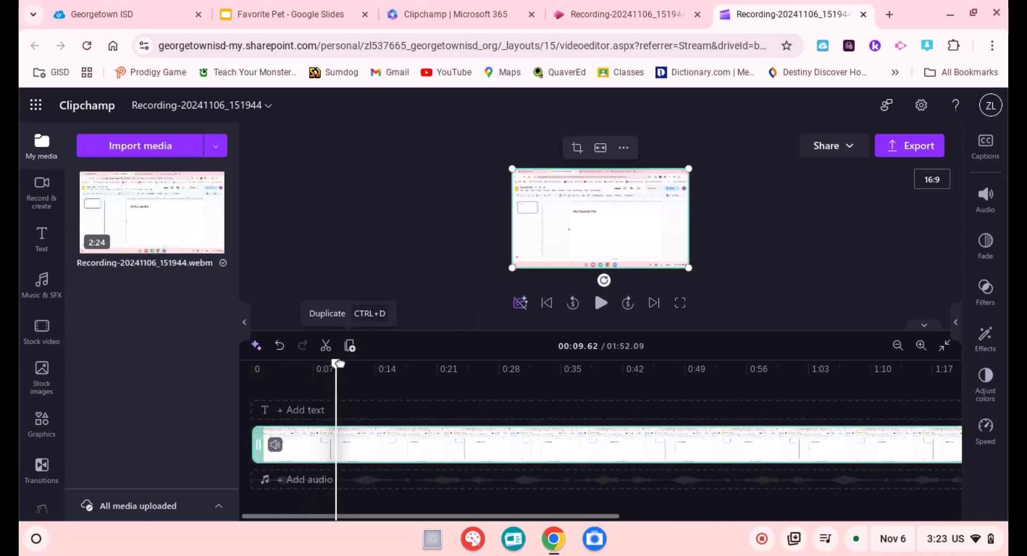
{"action": "left_click_drag", "start_coordinate": [338, 364], "coordinate": [186, 374]}
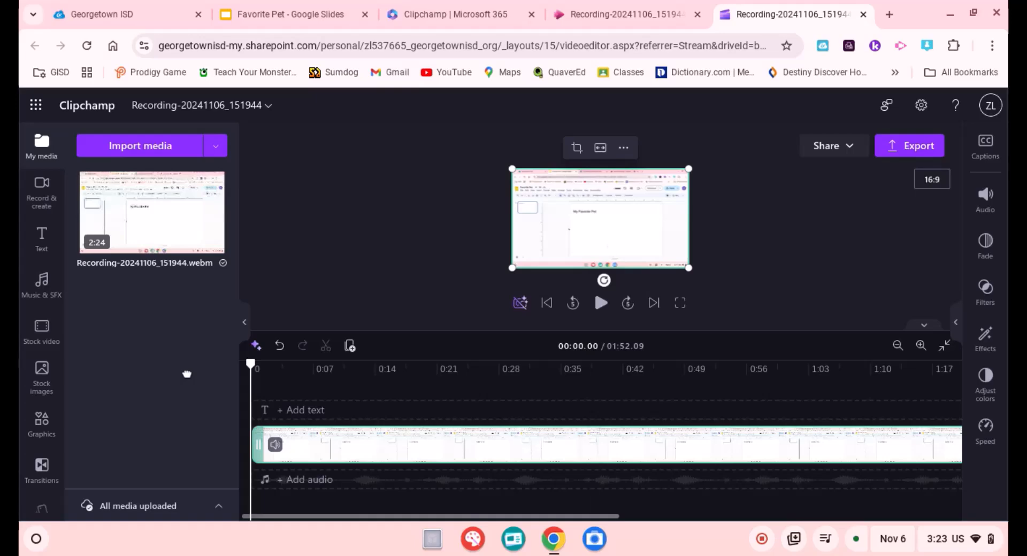
{"action": "left_click", "coordinate": [602, 308]}
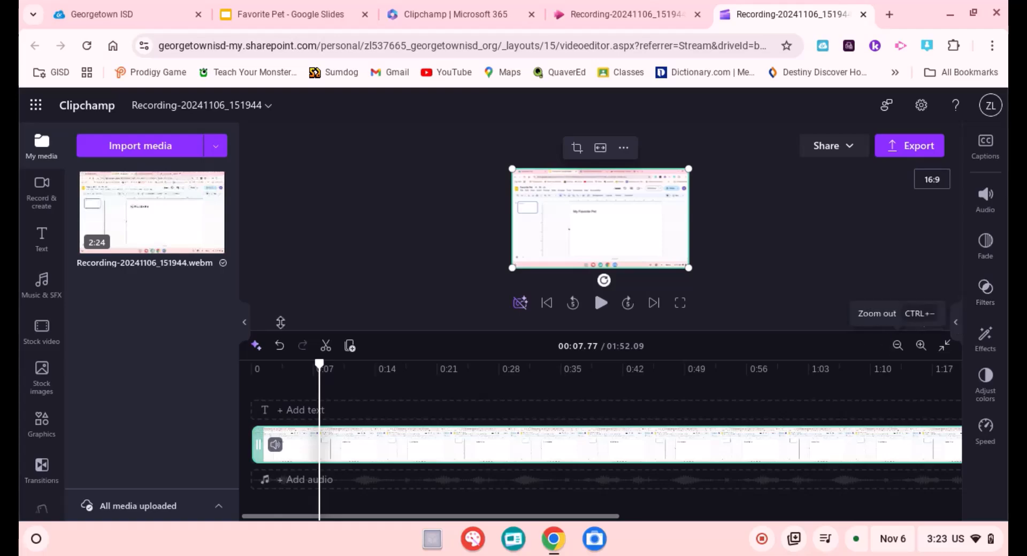
Collapse the media library, shrink the timeline scale to fit the whole clip and bring the playhead toward the clip's end
{"action": "left_click", "coordinate": [246, 322]}
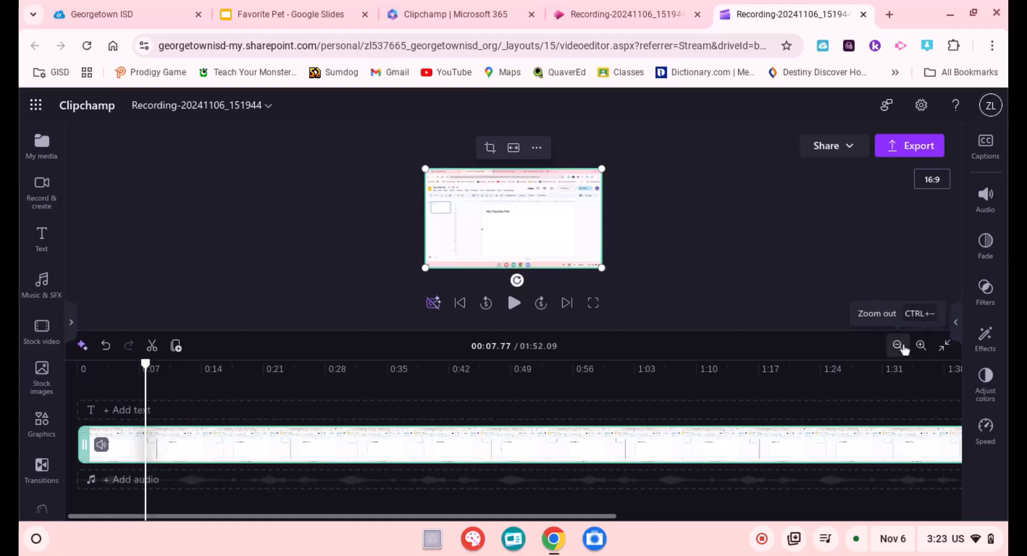
{"action": "left_click", "coordinate": [901, 347]}
{"action": "left_click", "coordinate": [900, 347]}
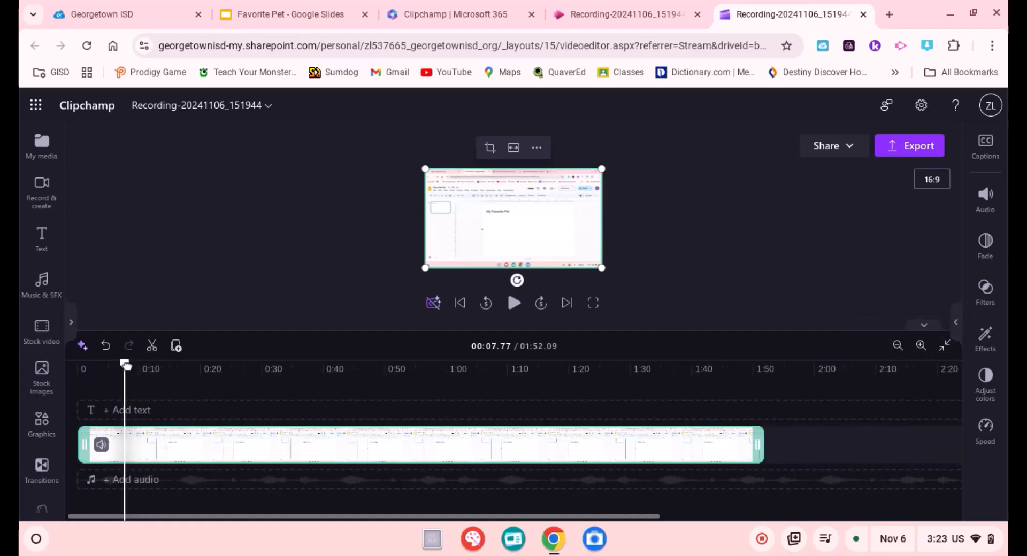
{"action": "left_click_drag", "start_coordinate": [124, 364], "coordinate": [750, 365]}
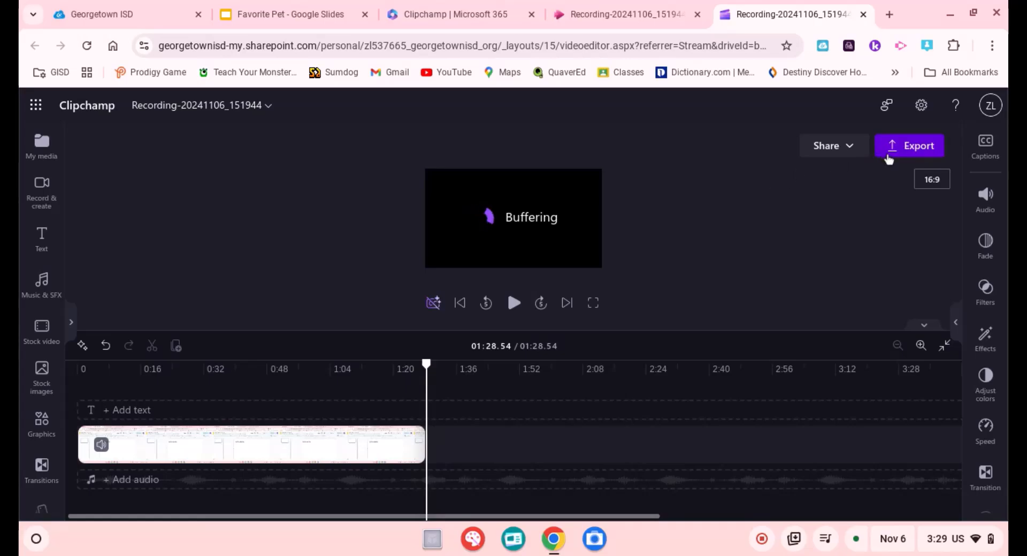
Export the video under the file name "Insert Pic on Slide Demo" with saving in the cloud turned off
{"action": "left_click", "coordinate": [889, 155]}
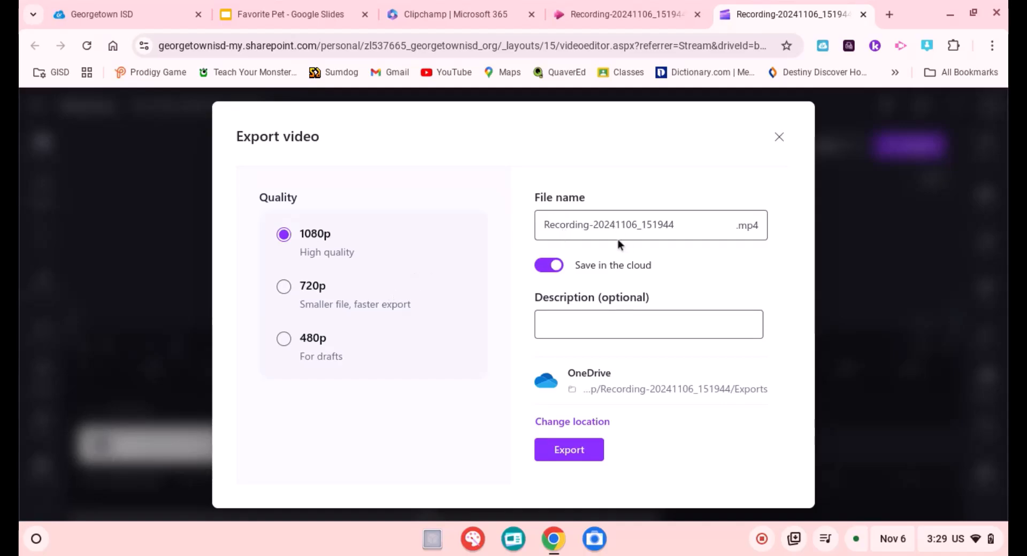
{"action": "left_click", "coordinate": [676, 228]}
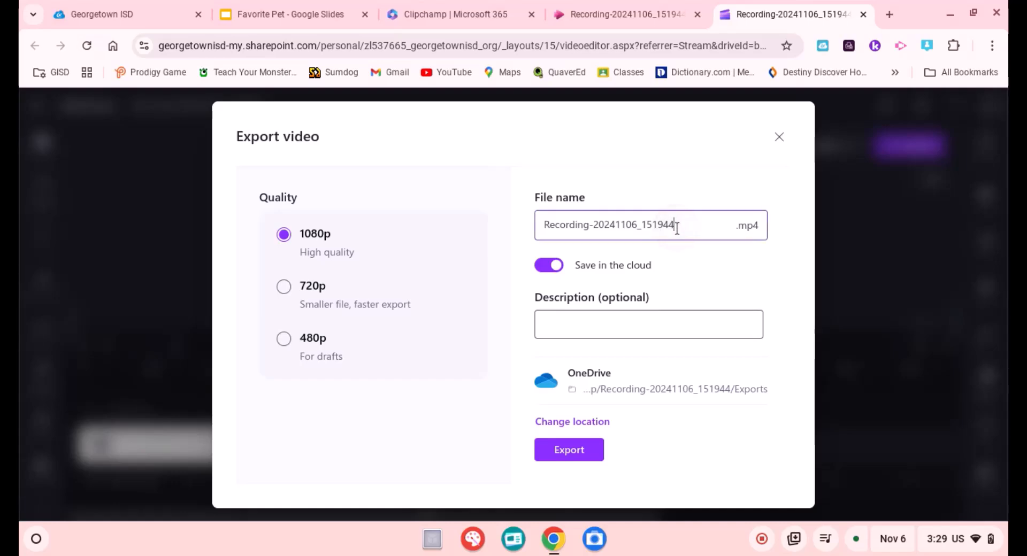
{"action": "left_click_drag", "start_coordinate": [676, 227], "coordinate": [531, 228]}
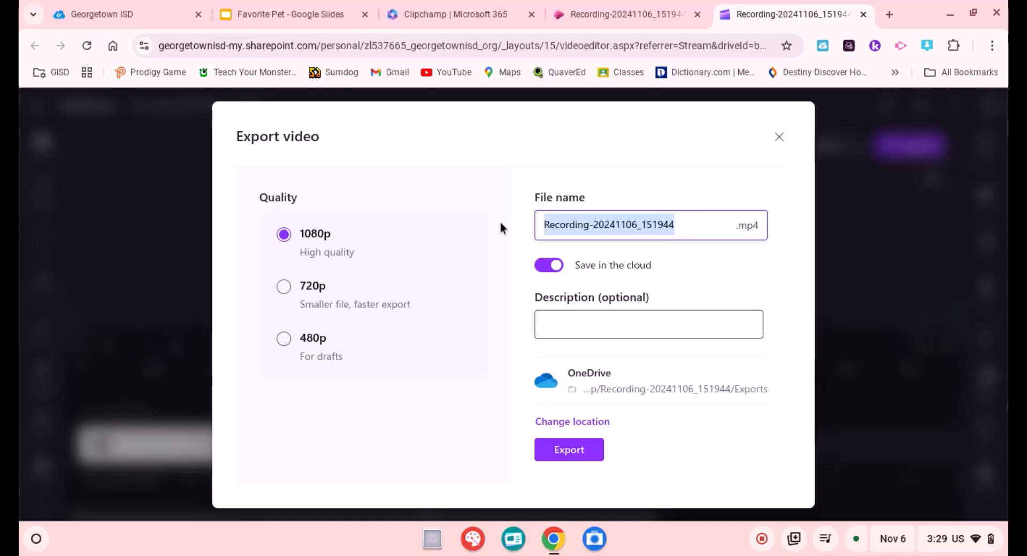
{"action": "type", "text": "Insert Pic on Slide Demo"}
{"action": "left_click", "coordinate": [559, 271]}
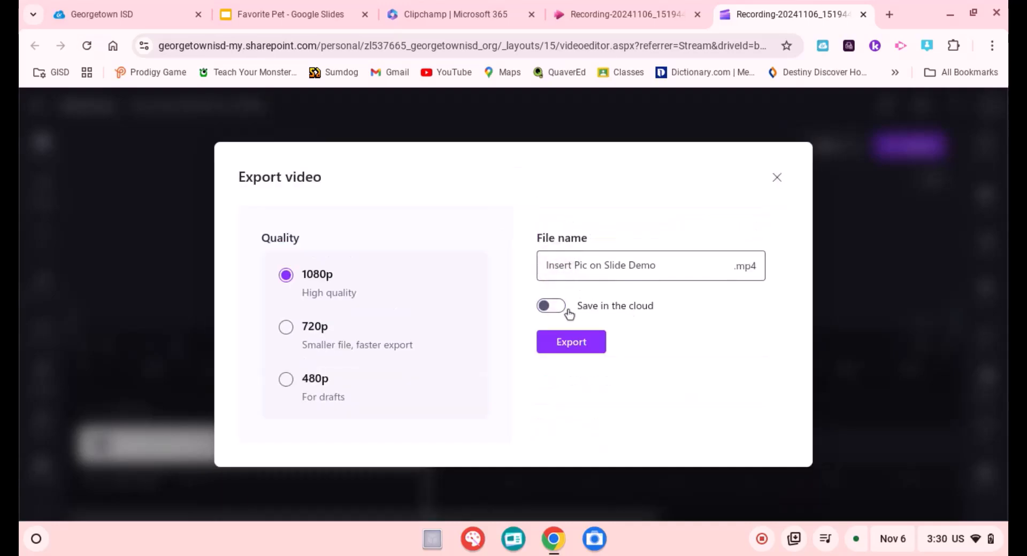
{"action": "left_click", "coordinate": [597, 341]}
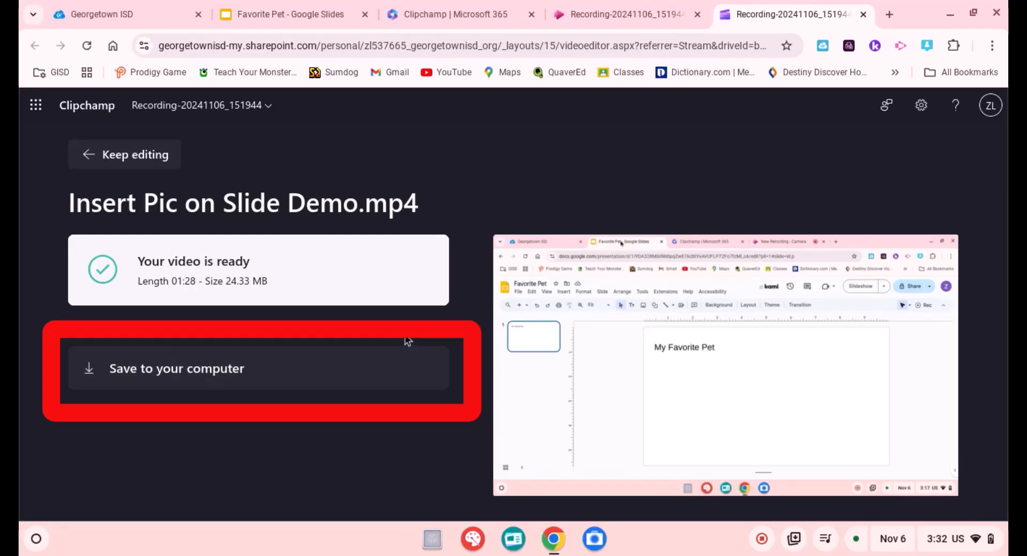
Start saving the exported video to the computer, creating a "Clipchamp" folder in Google Drive's My Drive and opening it as the destination
{"action": "left_click", "coordinate": [181, 365]}
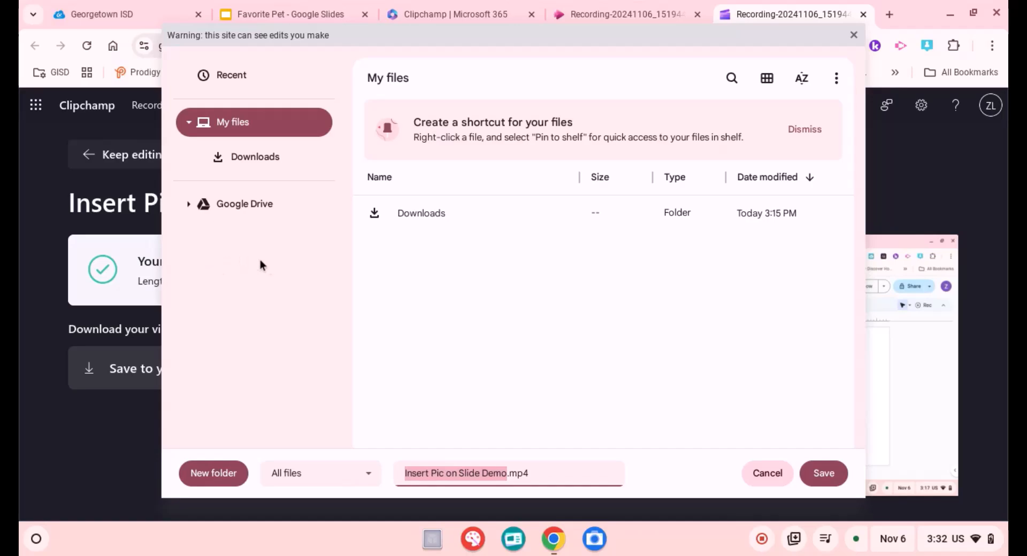
{"action": "left_click", "coordinate": [243, 208]}
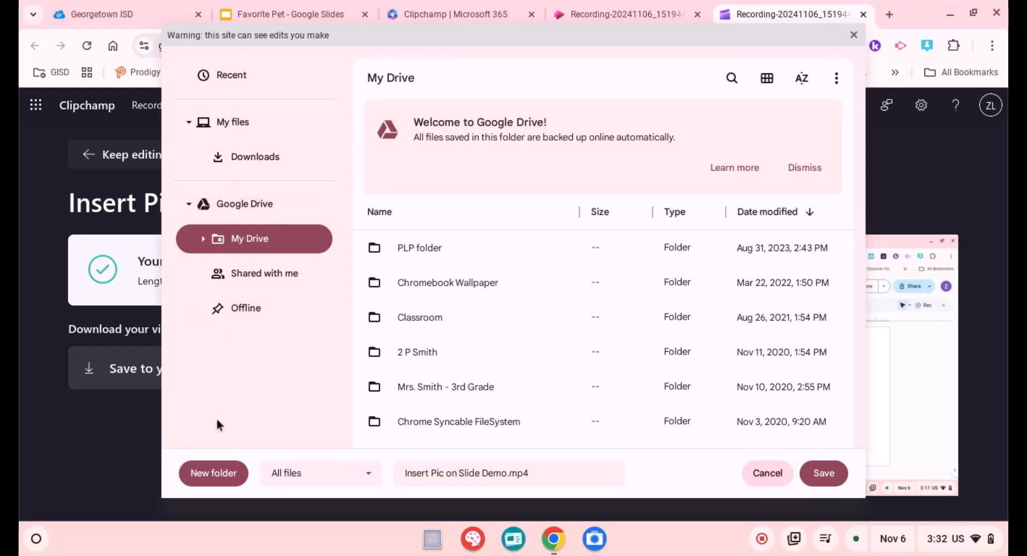
{"action": "left_click", "coordinate": [219, 476]}
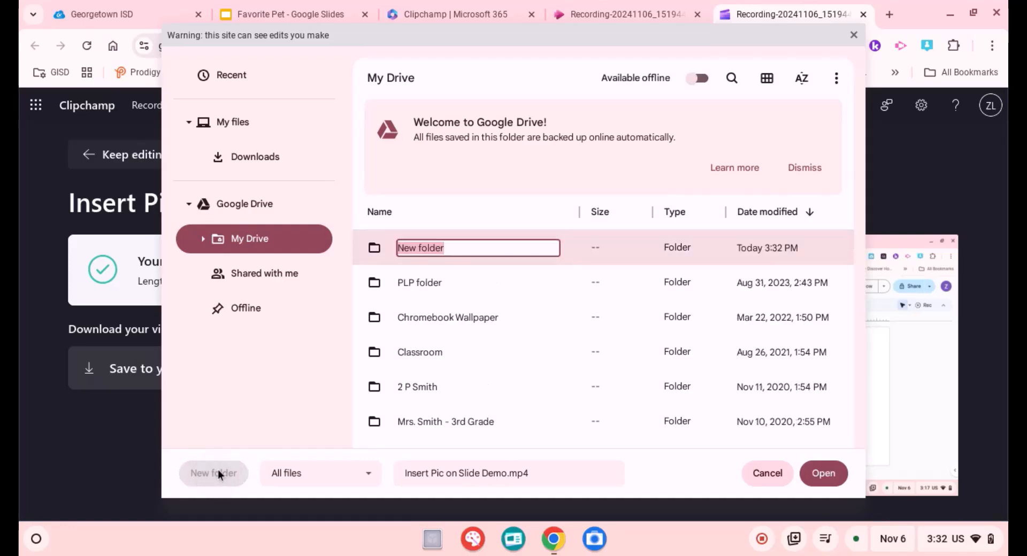
{"action": "type", "text": "Cli"}
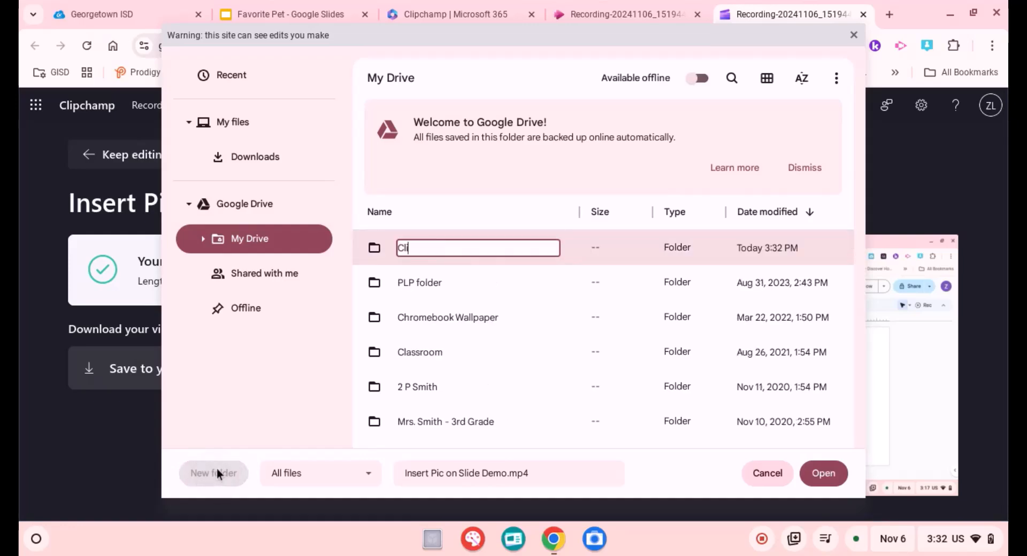
{"action": "type", "text": "pchamp"}
{"action": "key", "text": "Return"}
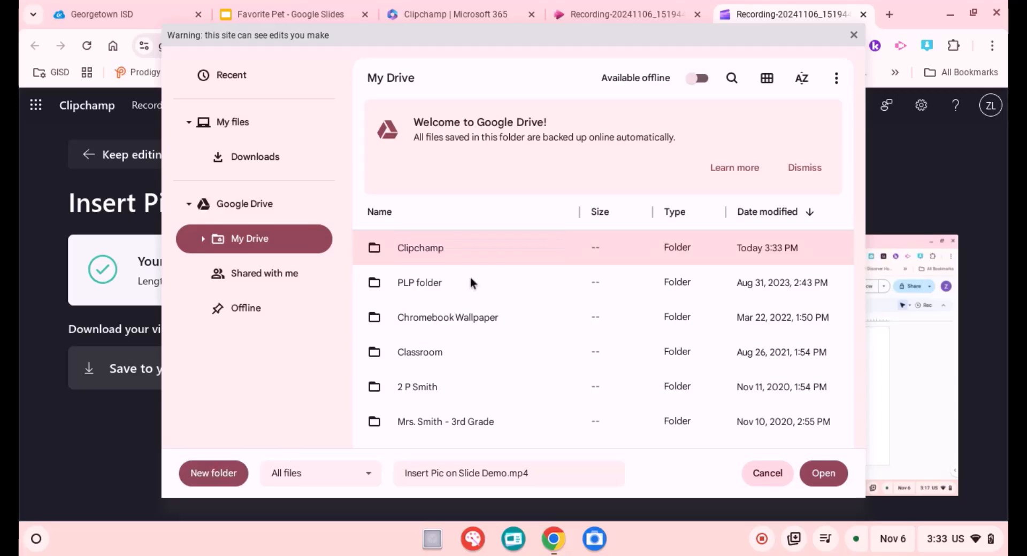
{"action": "double_click", "coordinate": [399, 246]}
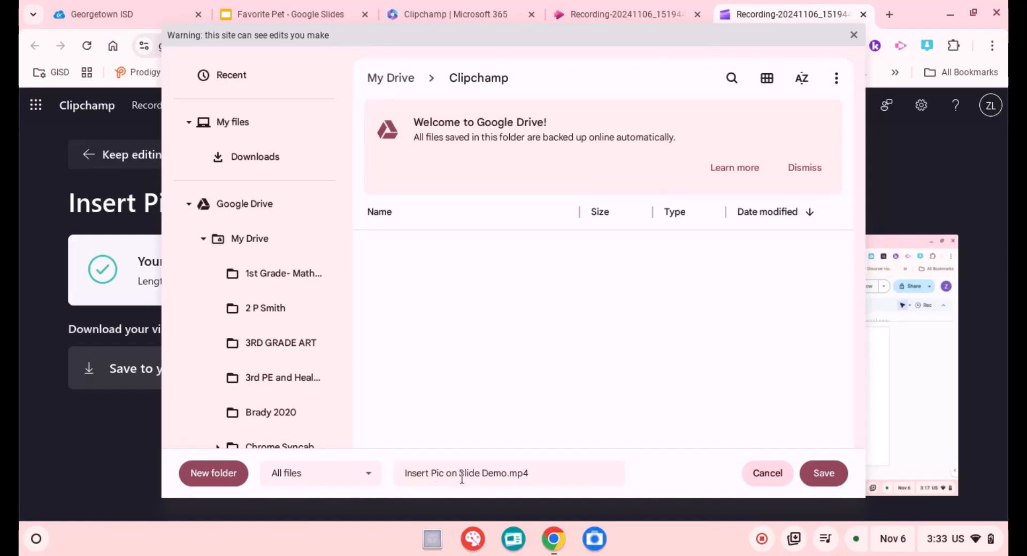
Save the exported video as "Insert Pic on Slide Demo.mp4" in the Clipchamp folder of My Drive
{"action": "left_click", "coordinate": [817, 475]}
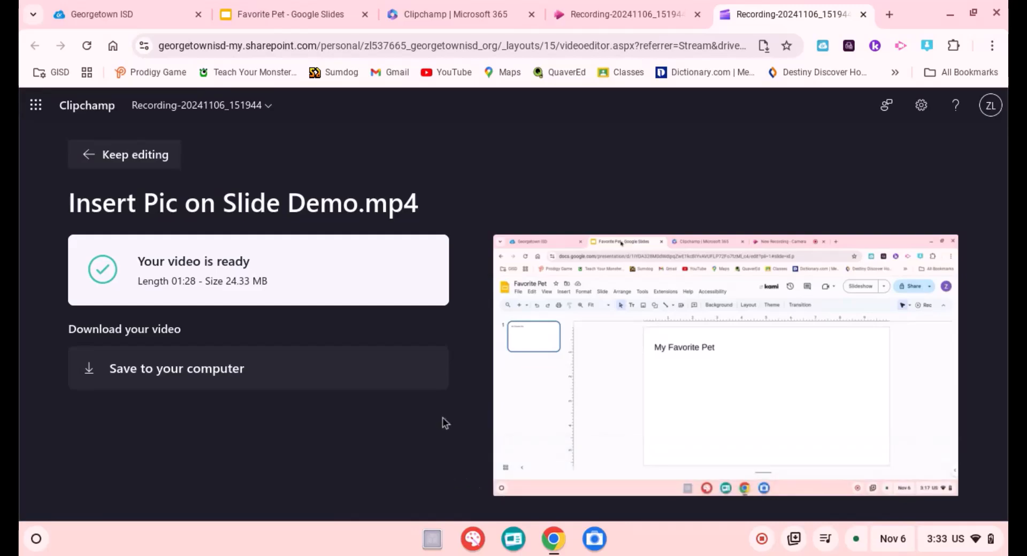
Reopen the save-to-computer dialog and browse from Google Drive into My Drive's Clipchamp folder to check for the saved video
{"action": "left_click", "coordinate": [396, 374]}
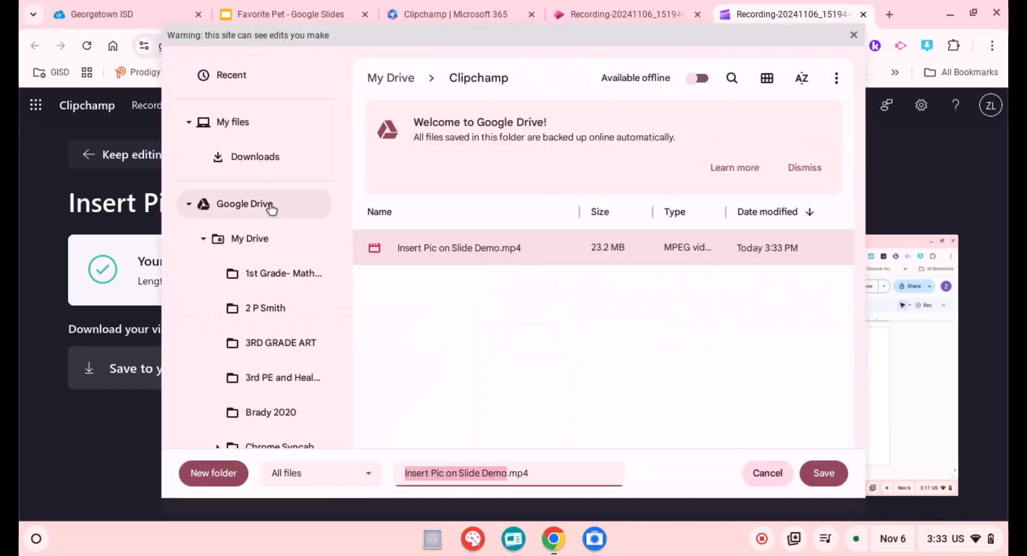
{"action": "left_click", "coordinate": [273, 209]}
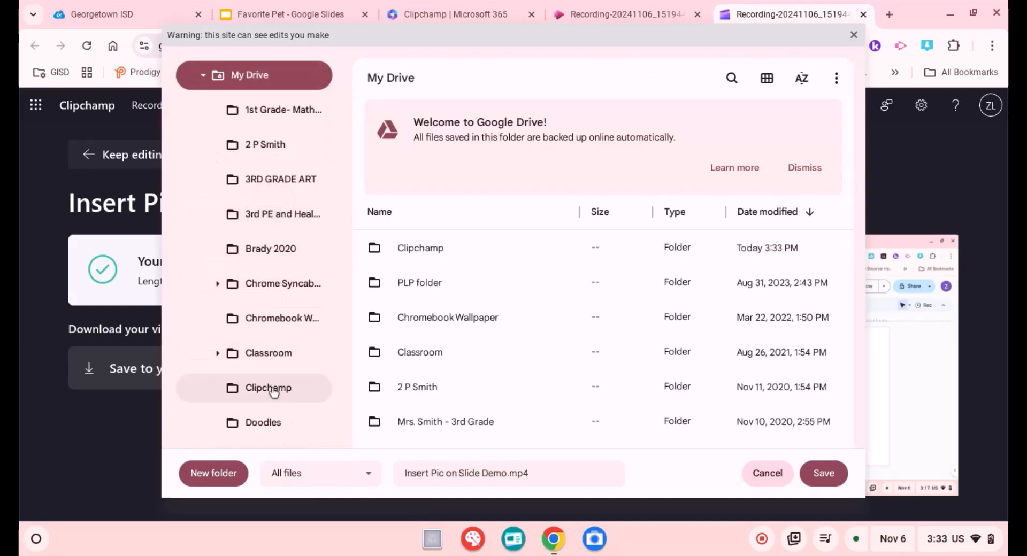
{"action": "left_click", "coordinate": [426, 248]}
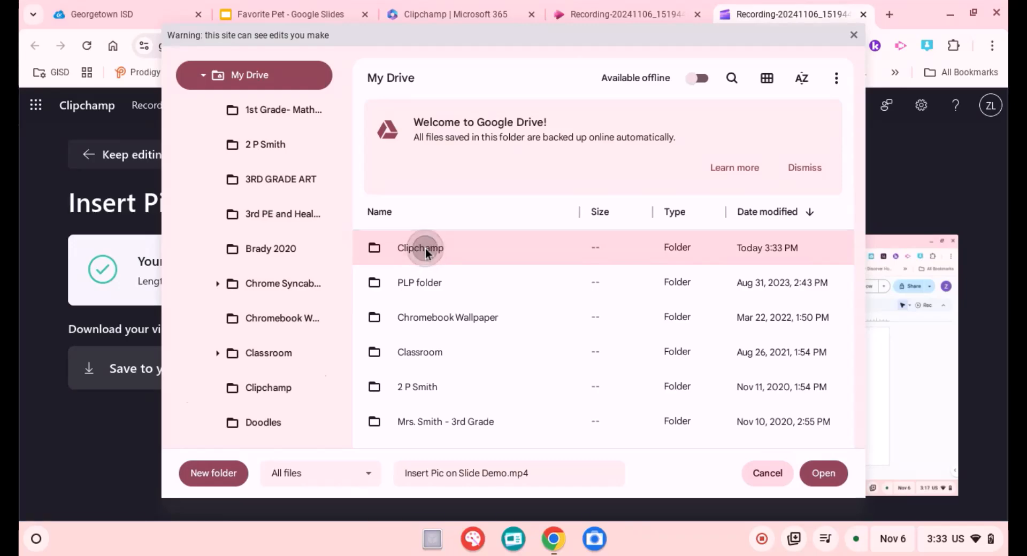
{"action": "double_click", "coordinate": [425, 248]}
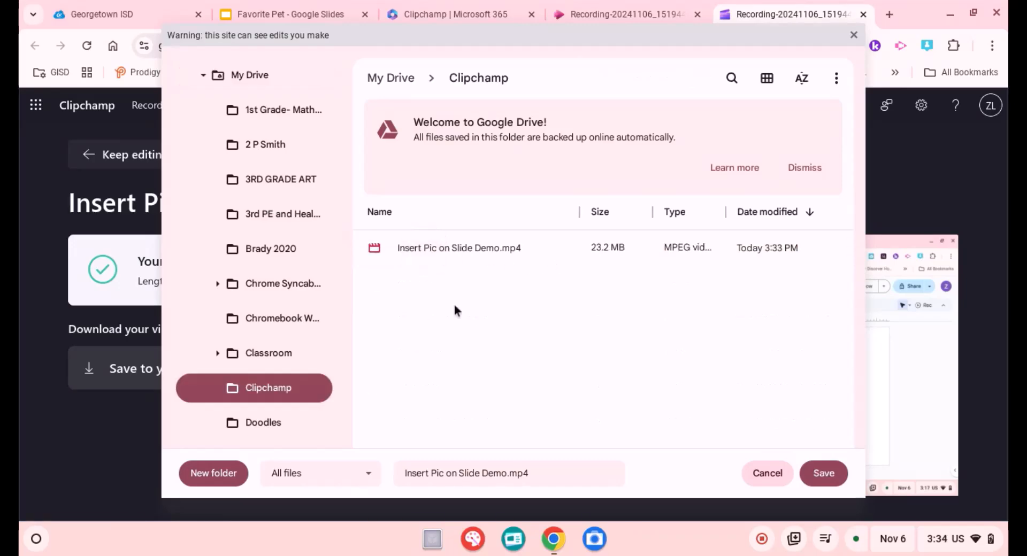
{"action": "scroll", "coordinate": [300, 271], "scroll_direction": "up", "scroll_amount": 3}
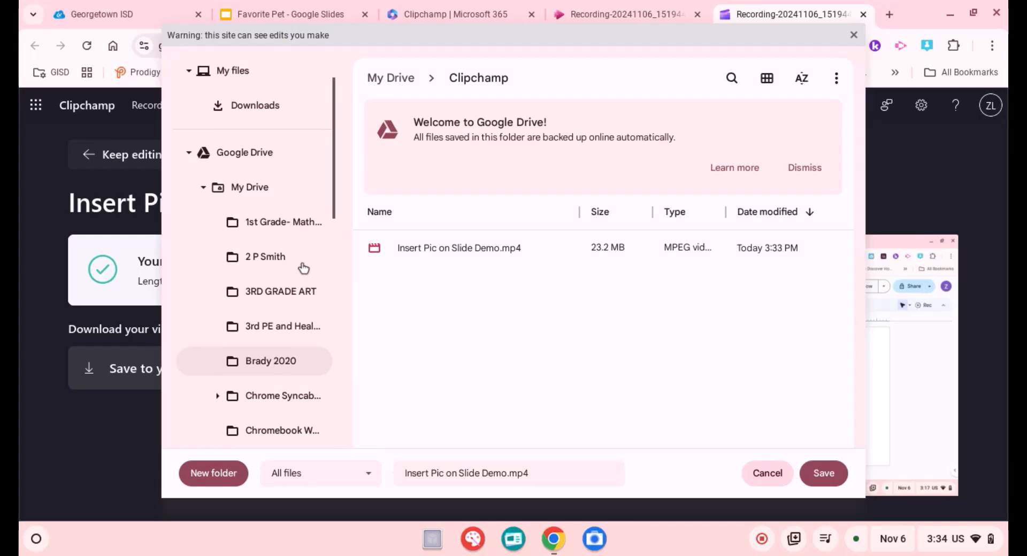
{"action": "scroll", "coordinate": [304, 267], "scroll_direction": "up", "scroll_amount": 2}
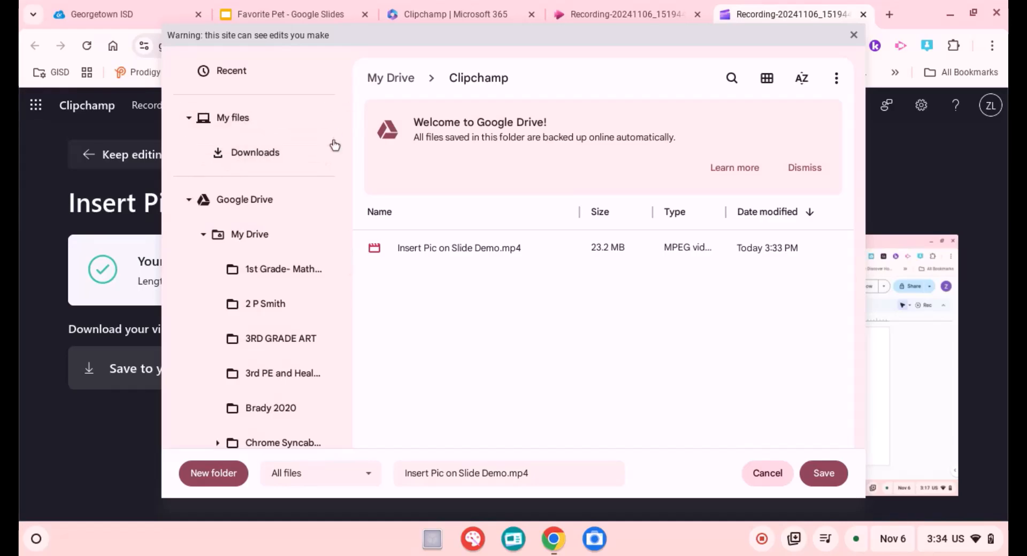
View the Downloads folder as an alternative save location and leave the dialog without saving another copy
{"action": "left_click", "coordinate": [299, 155]}
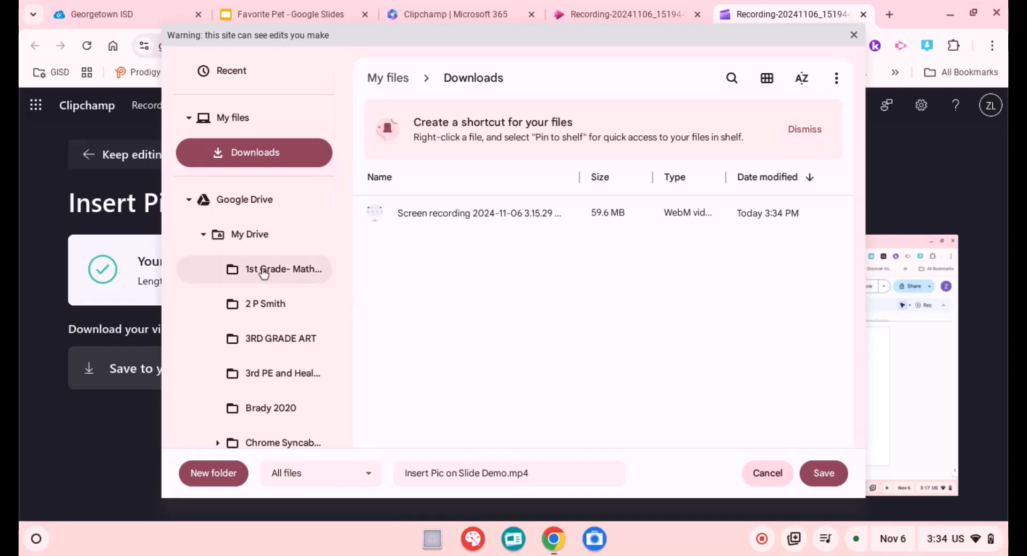
{"action": "scroll", "coordinate": [243, 361], "scroll_direction": "up", "scroll_amount": 1}
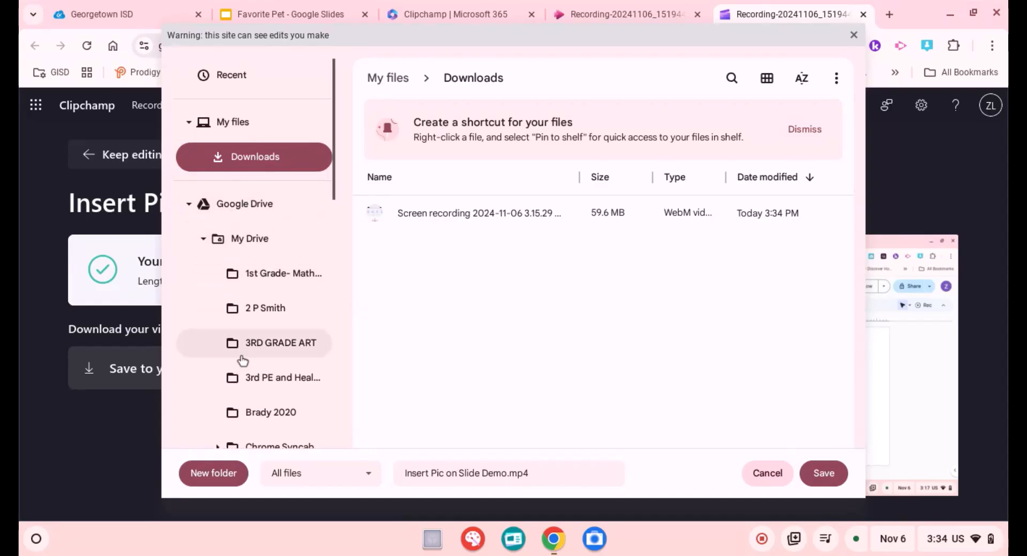
{"action": "left_click", "coordinate": [783, 473]}
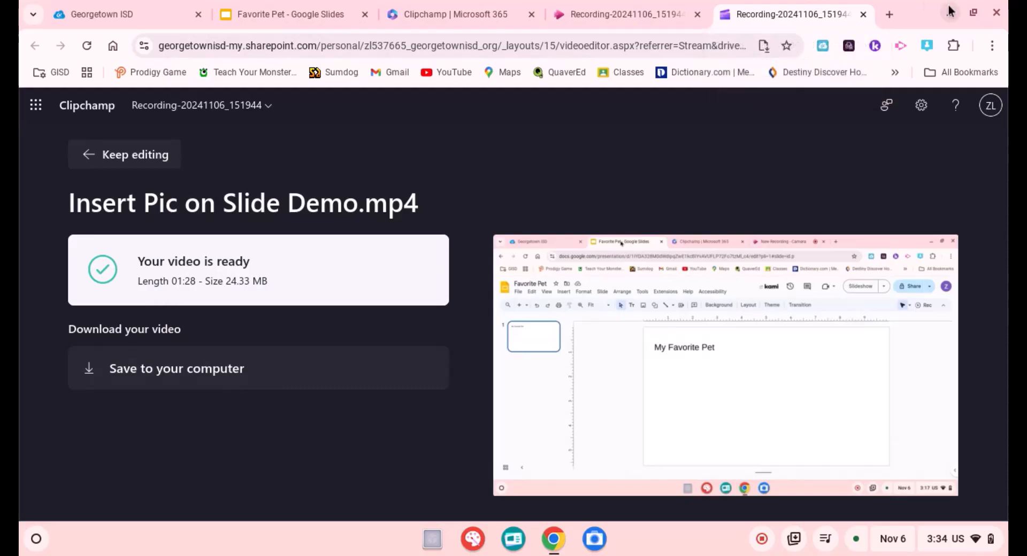
Open Google Drive in a new browser tab and go to the Clipchamp folder to view the saved video
{"action": "left_click", "coordinate": [890, 15]}
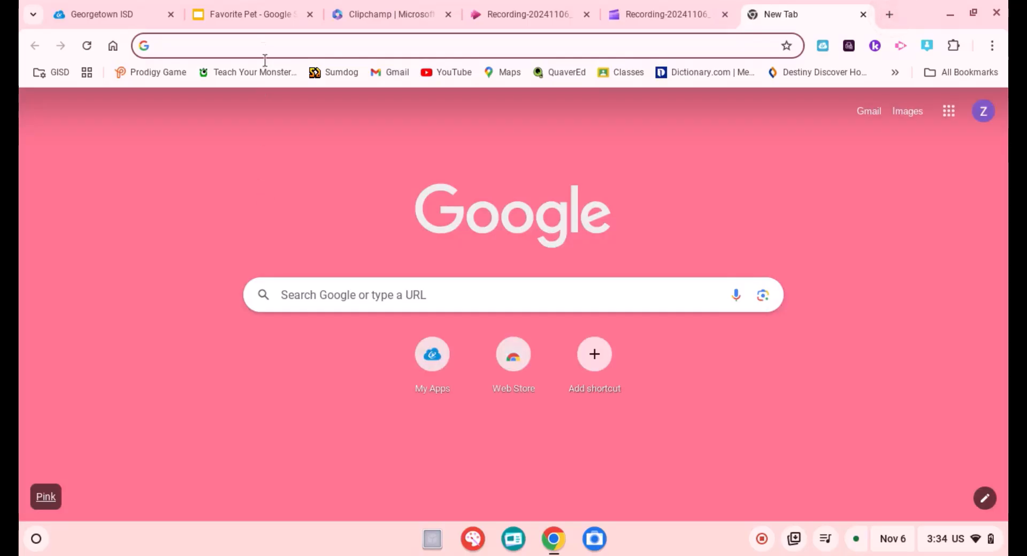
{"action": "left_click", "coordinate": [949, 112]}
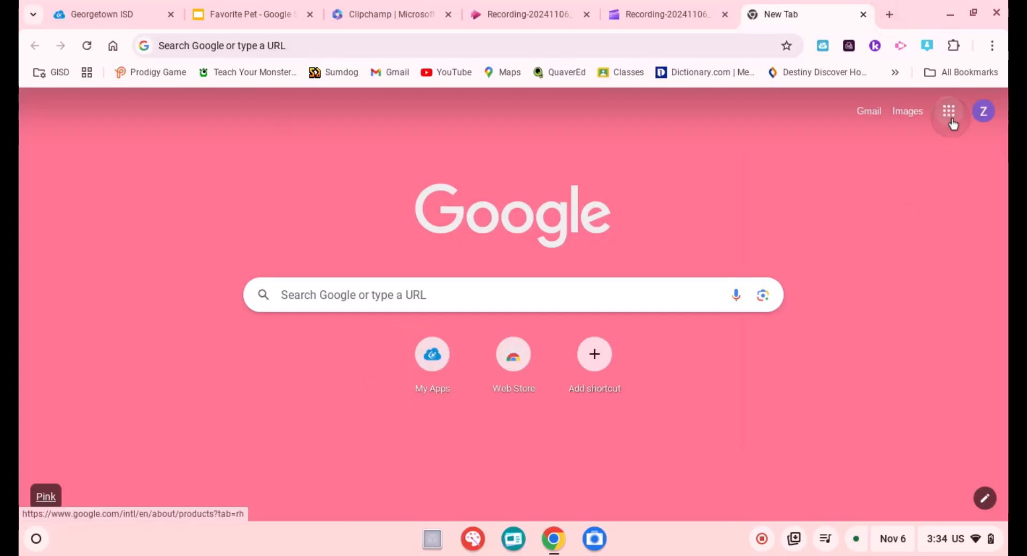
{"action": "left_click", "coordinate": [941, 208]}
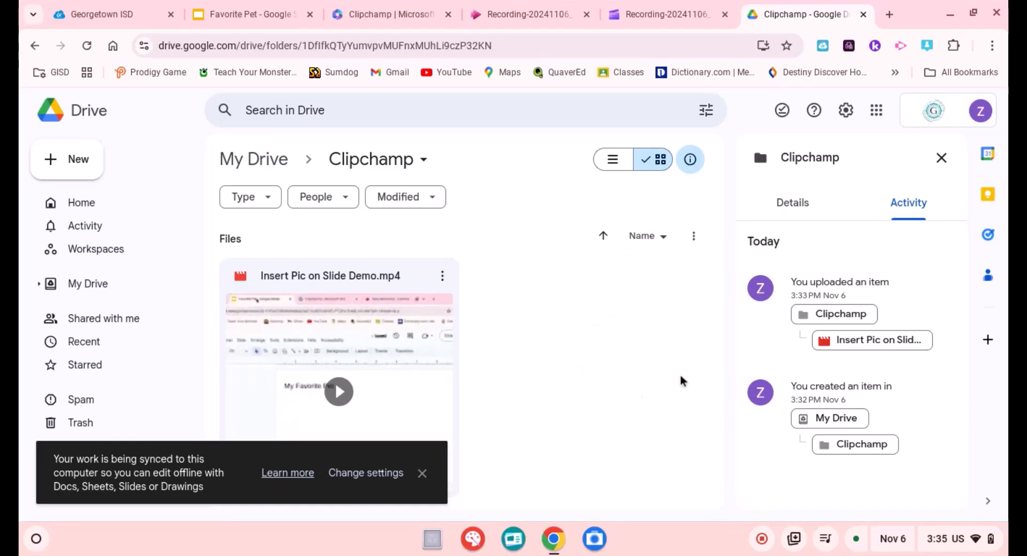
{"action": "left_click", "coordinate": [954, 541]}
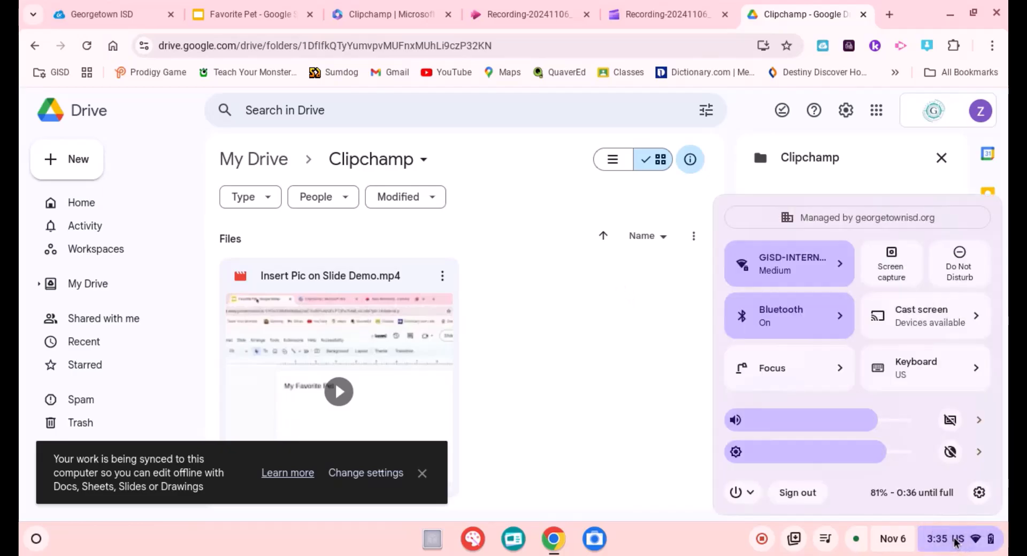
{"action": "left_click", "coordinate": [954, 540]}
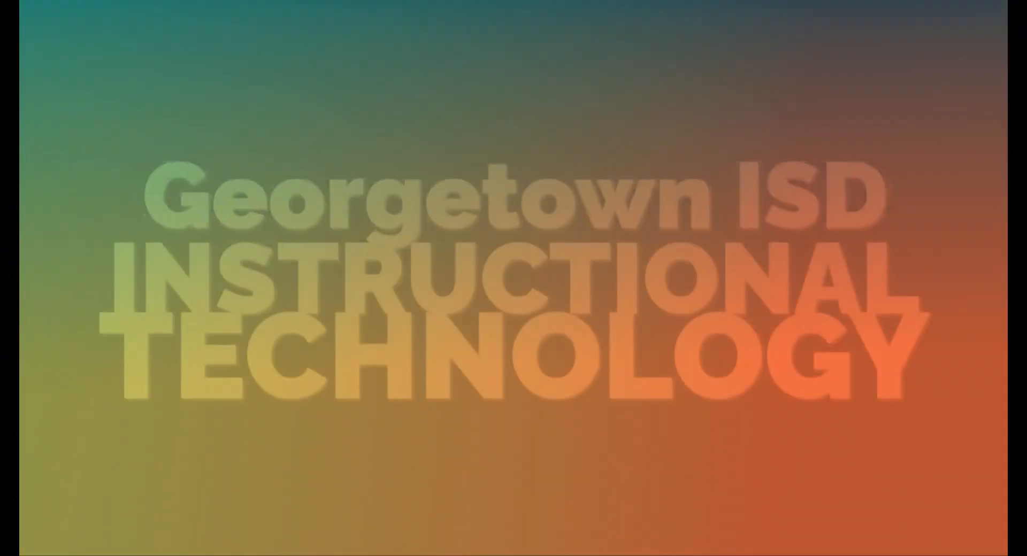